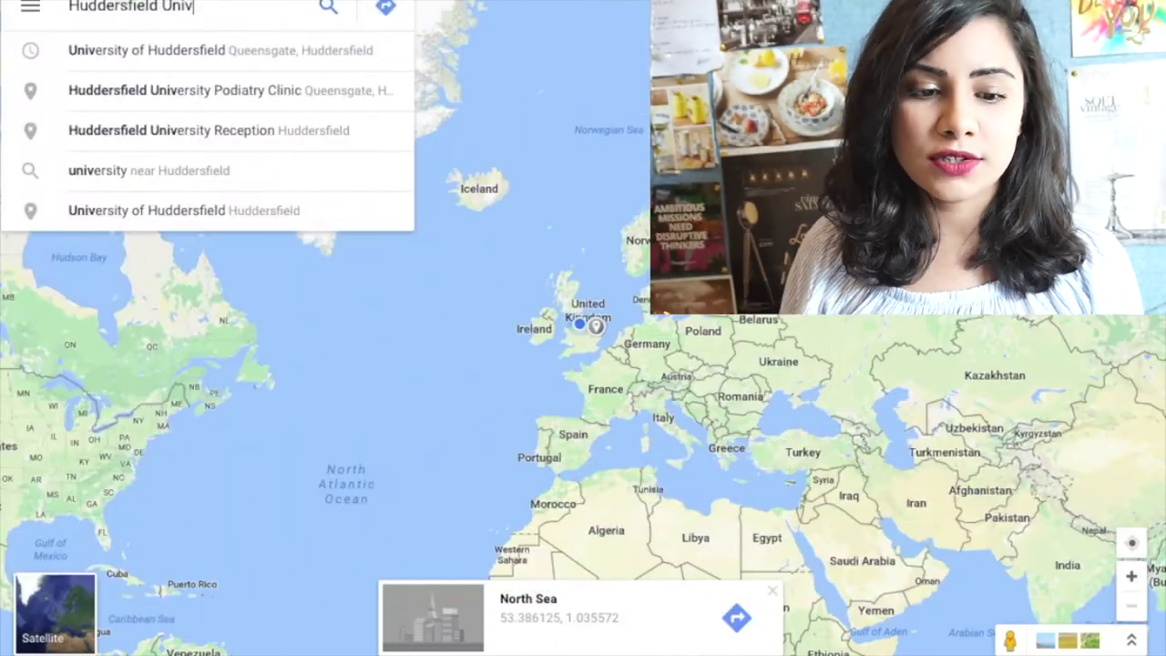
- Search the map for Huddersfield University and choose the suggested University of Huddersfield at Queensgate
text(ersfield Unive)
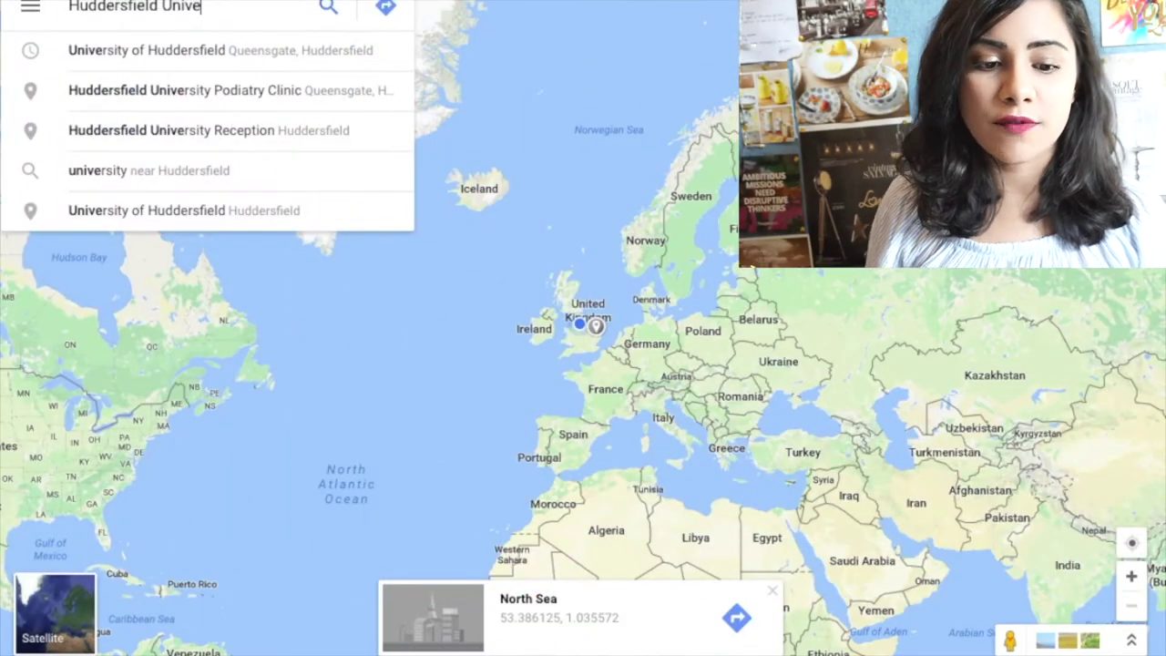
click(202, 47)
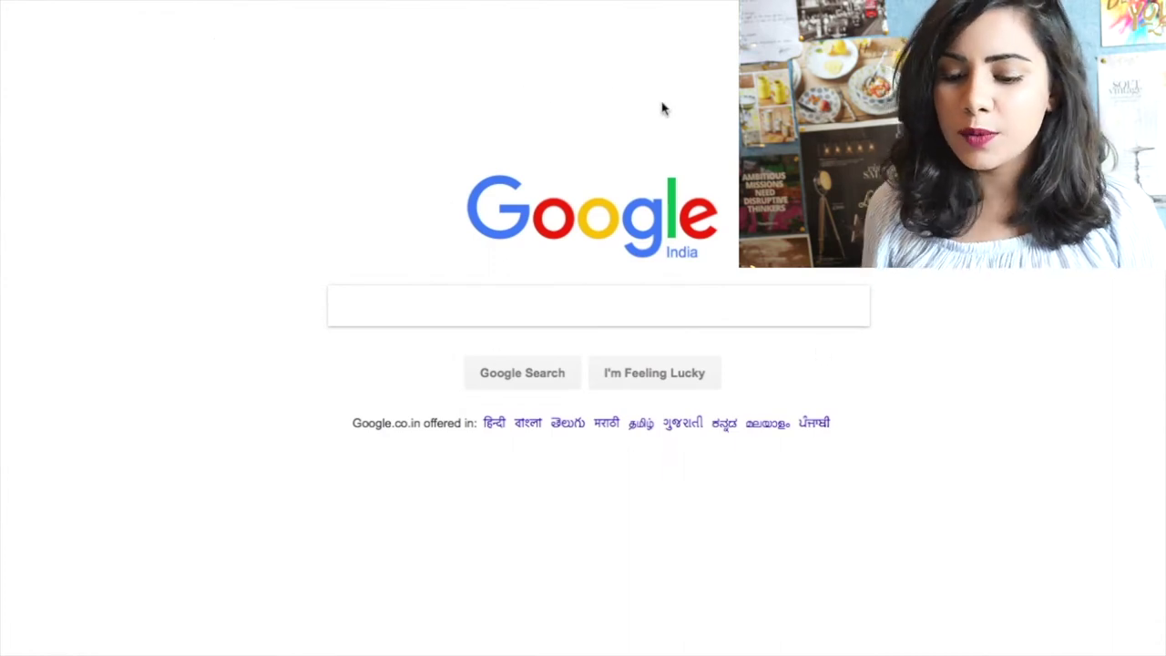
- Switch to Google and search for "university of huddersfield accommodation"
click(669, 318)
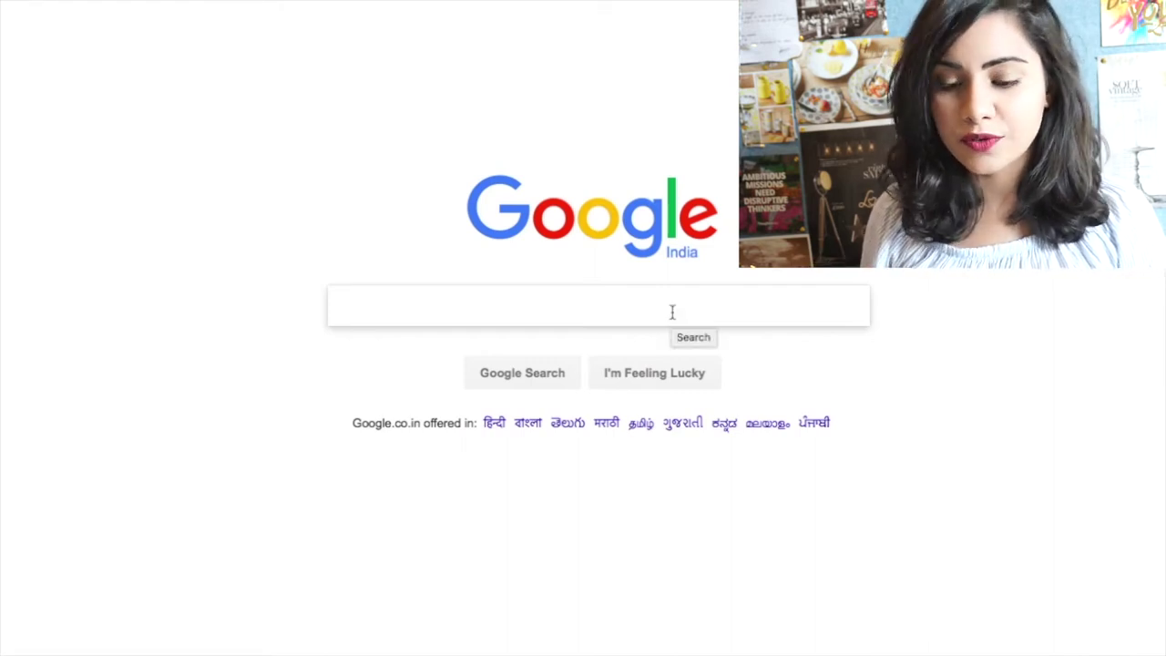
text(Un)
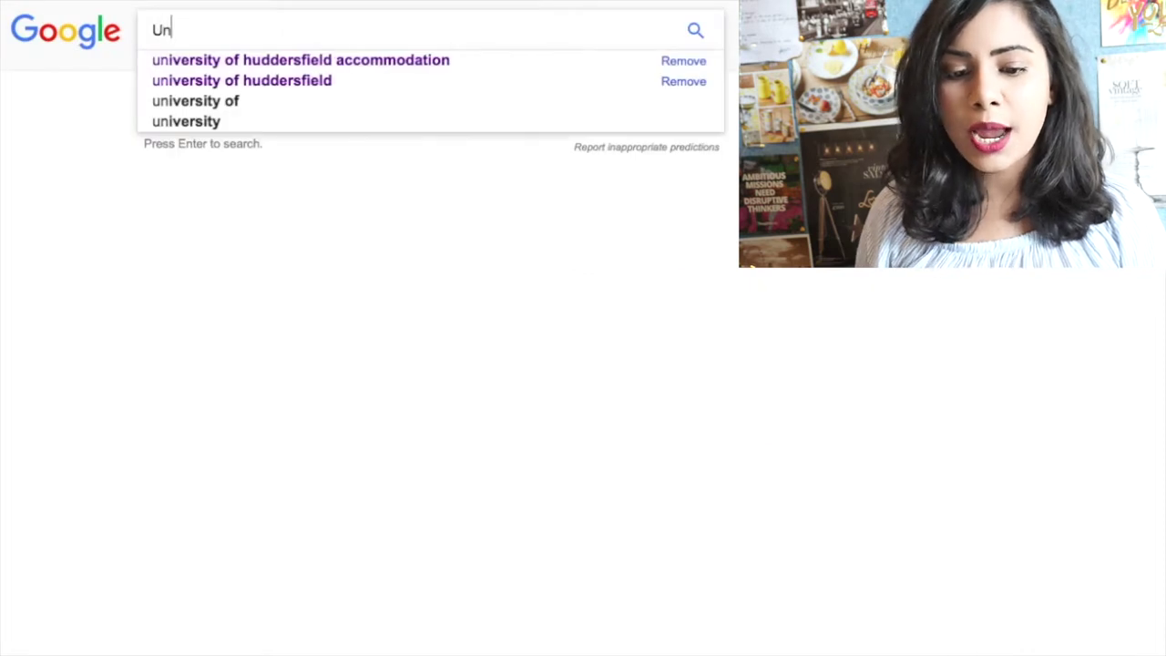
text(iversity )
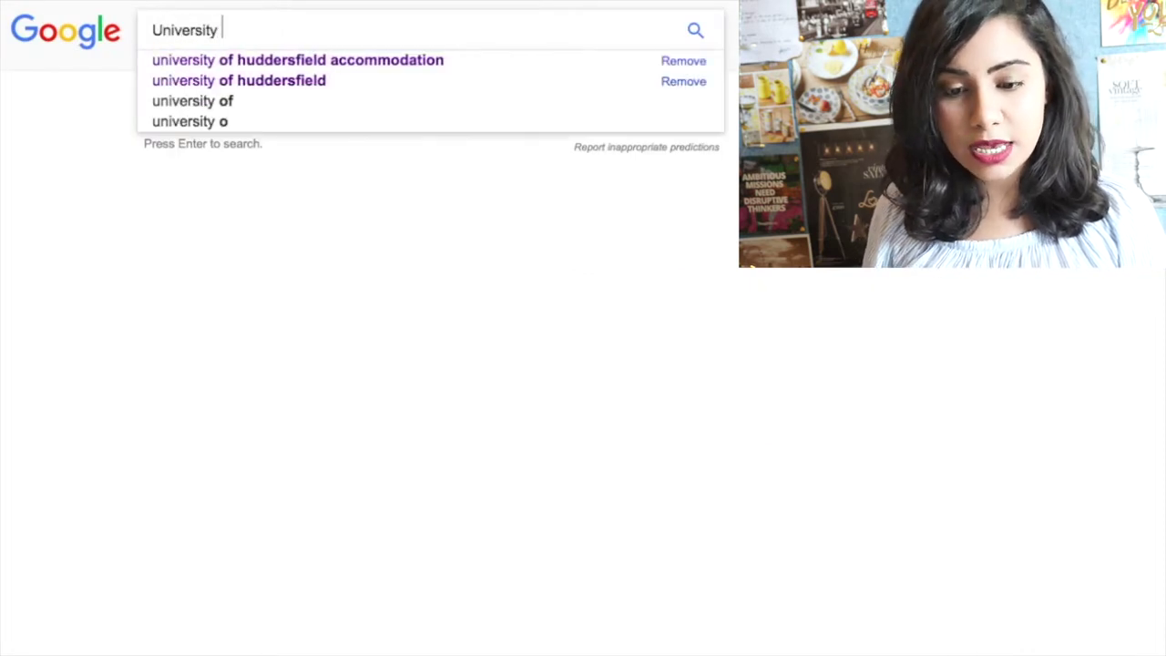
text(of)
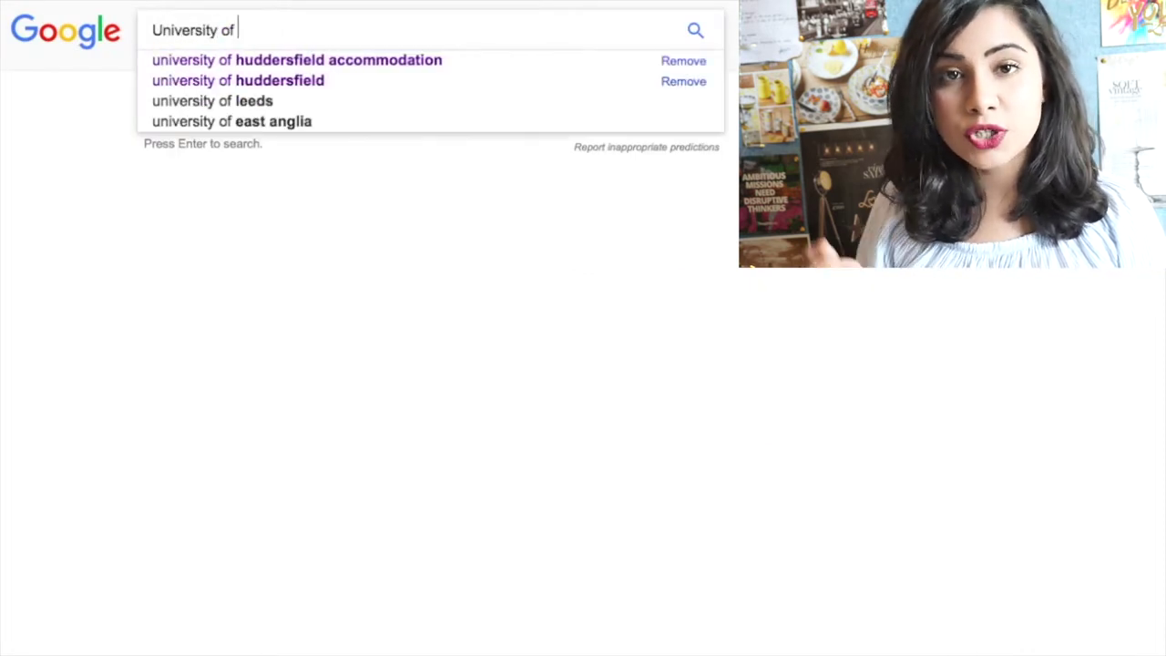
click(372, 60)
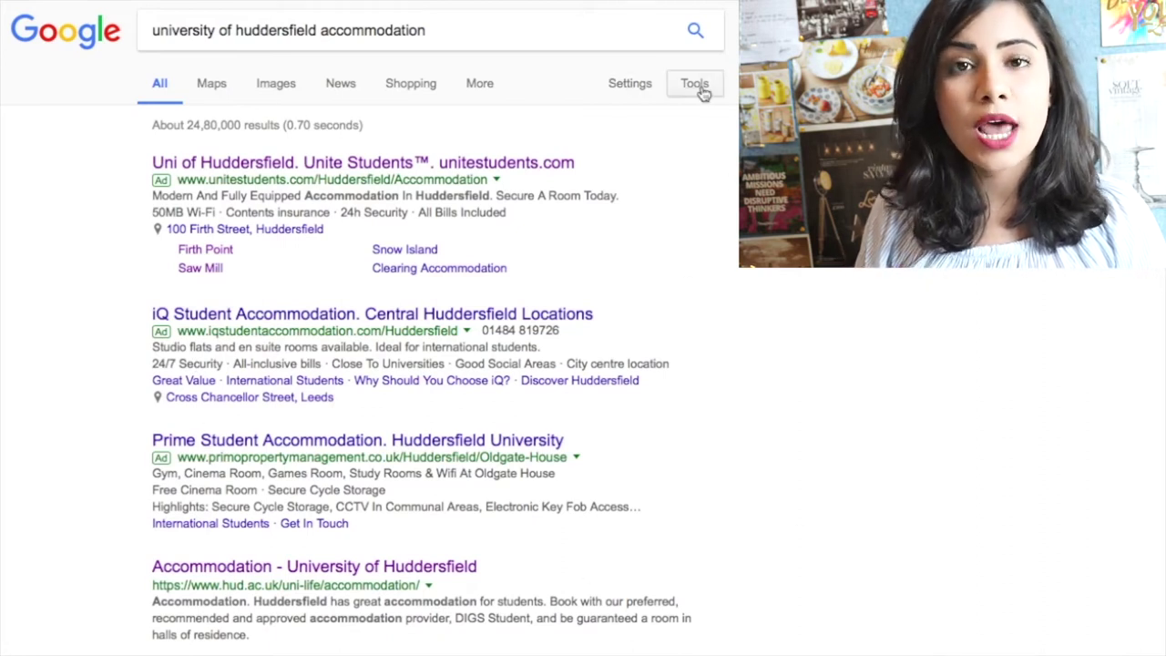
scroll(703, 94, down, 1)
scroll(619, 173, down, 2)
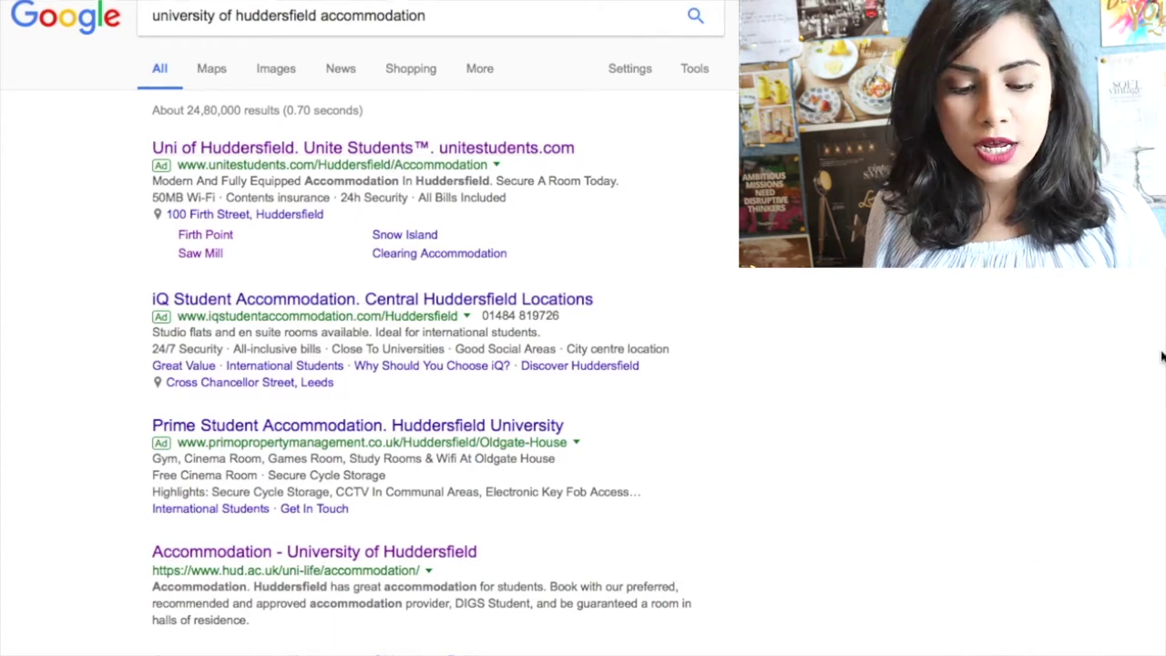
scroll(1157, 360, down, 5)
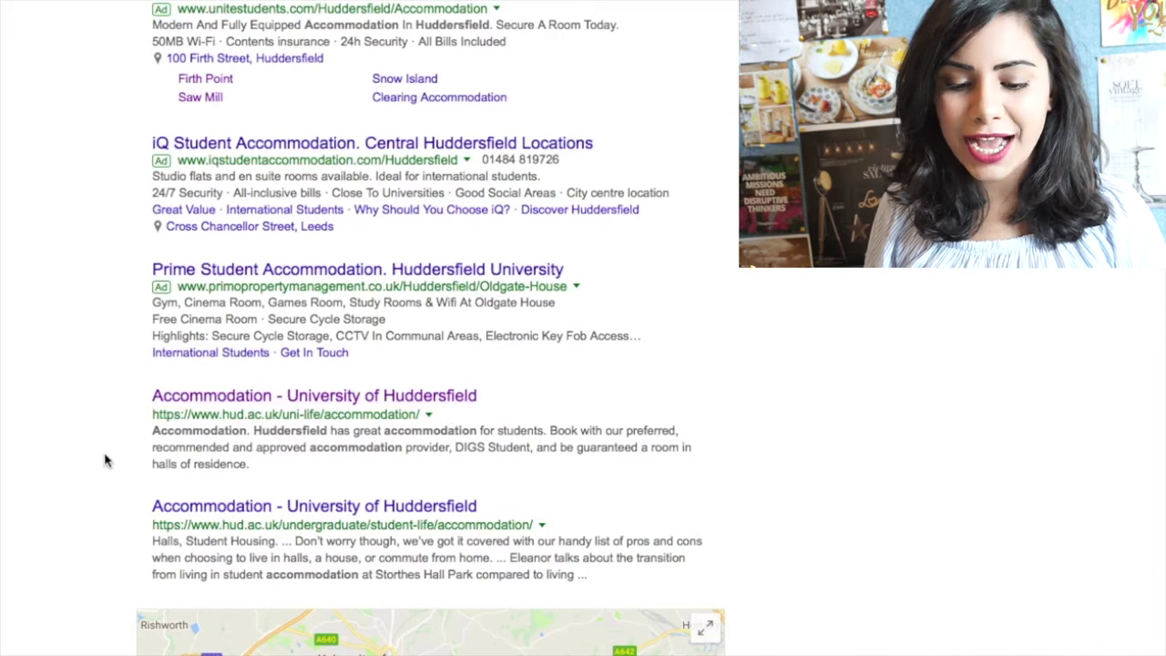
drag(152, 414, 423, 415)
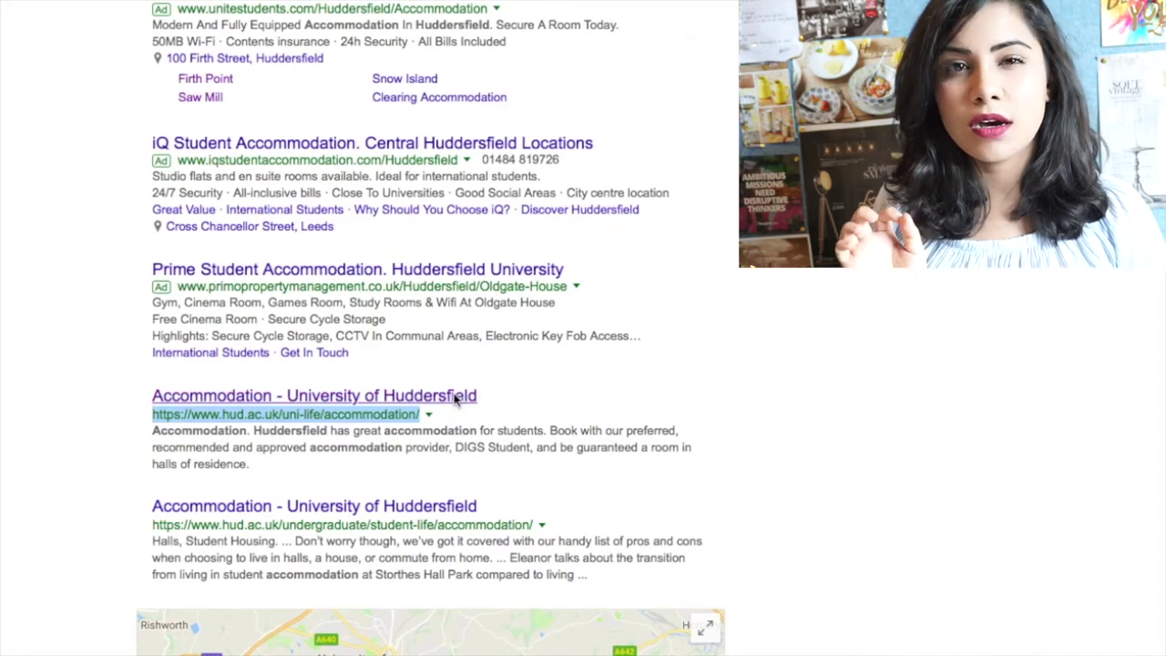
click(455, 398)
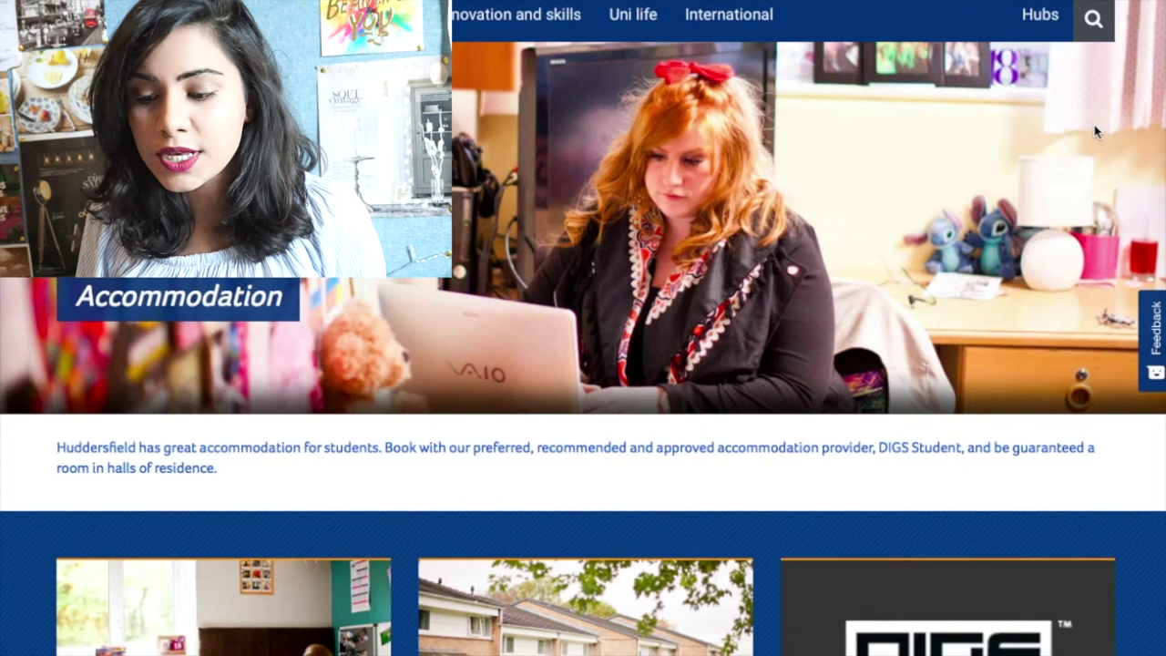
- Examine the university's accommodation page, covering Storthes Hall, Ashenhurst, the DIGS Student contact card and the video section
scroll(1029, 175, down, 3)
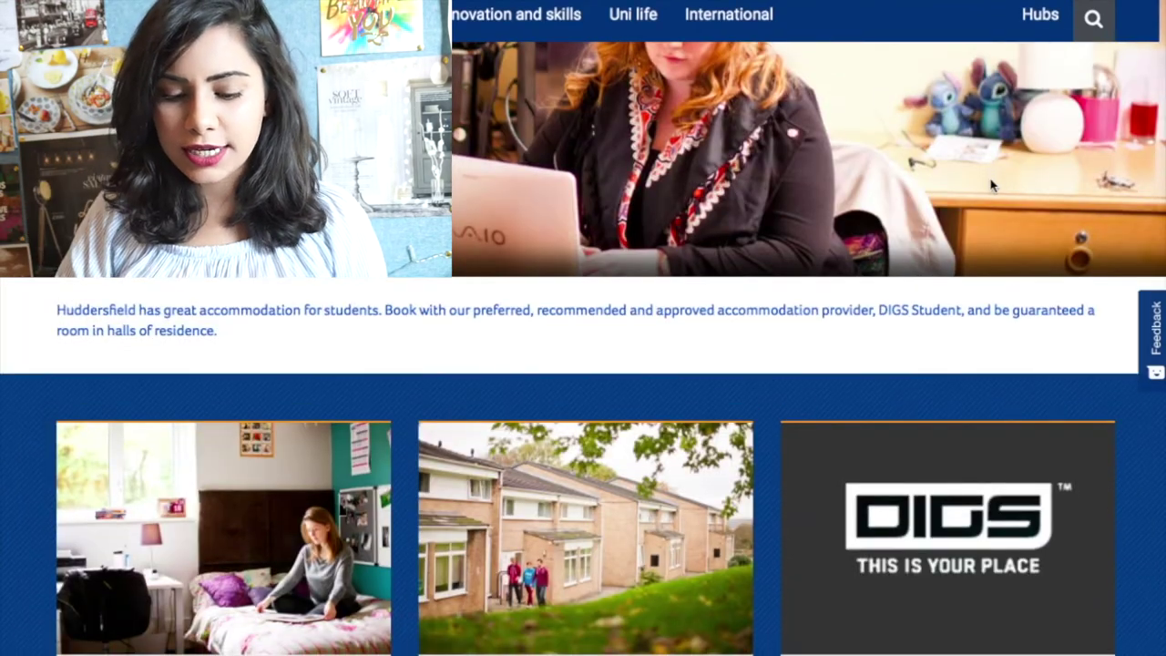
scroll(990, 179, up, 1)
scroll(989, 179, down, 2)
scroll(984, 188, down, 4)
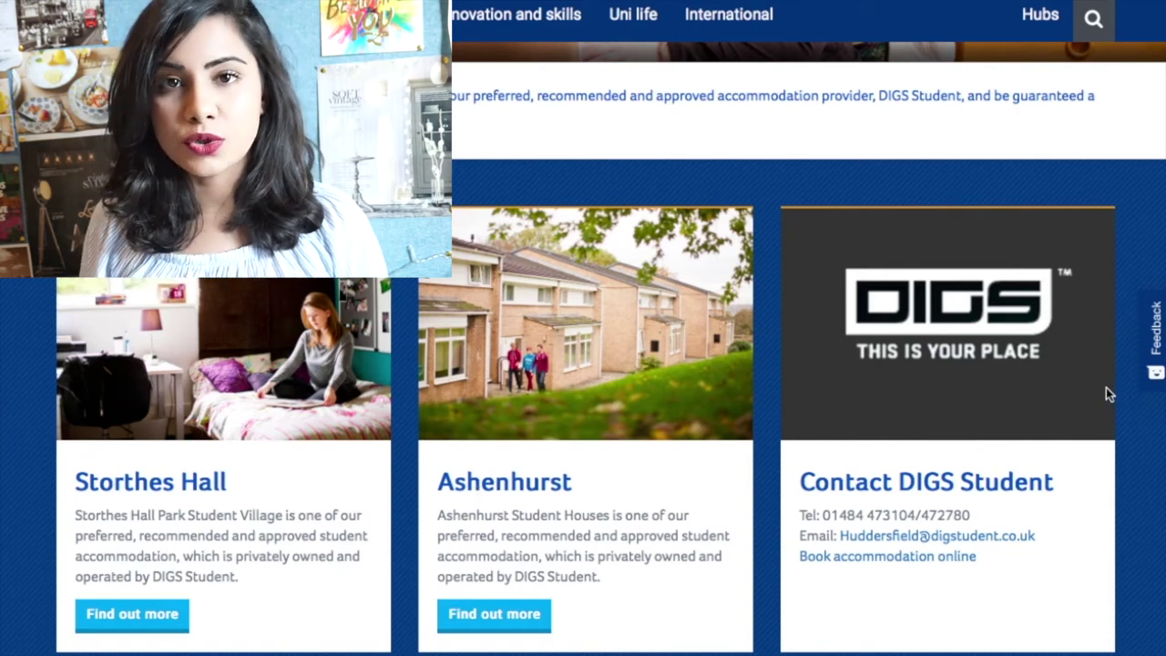
scroll(1096, 449, down, 2)
scroll(1091, 452, down, 10)
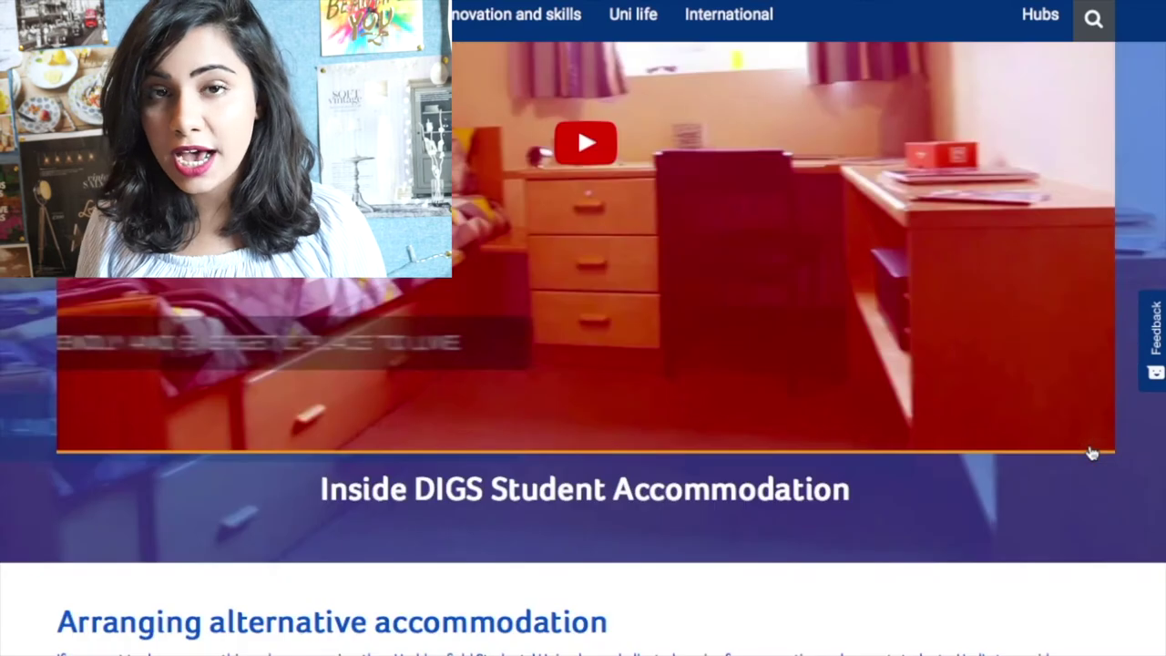
scroll(435, 360, up, 4)
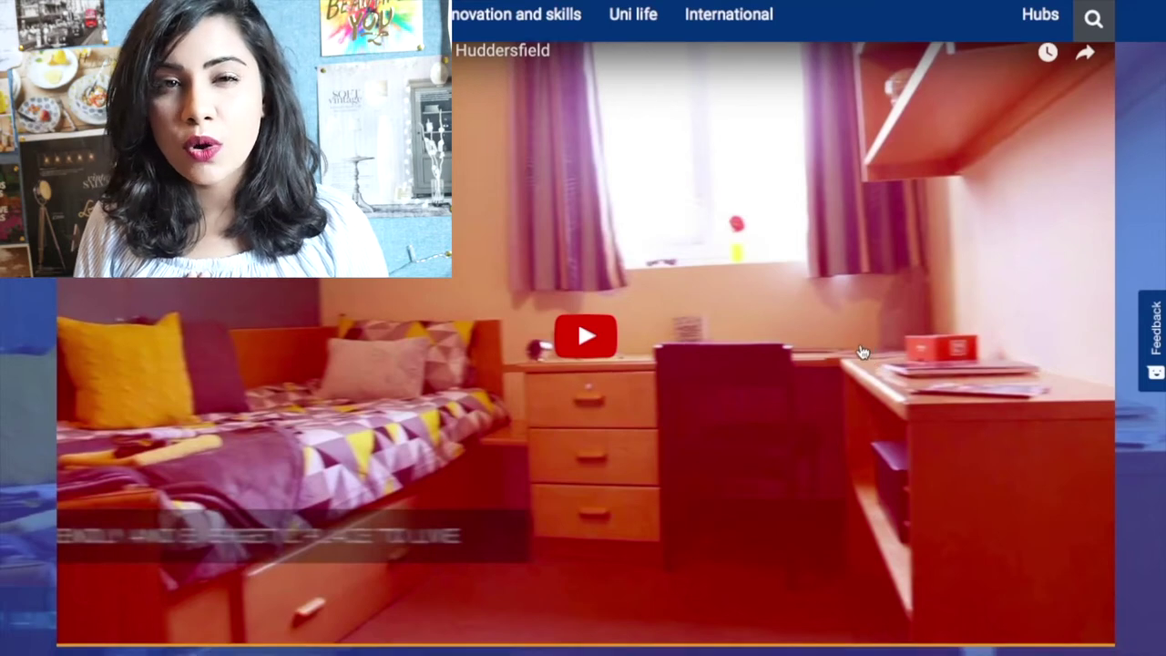
scroll(865, 357, down, 10)
scroll(860, 346, down, 1)
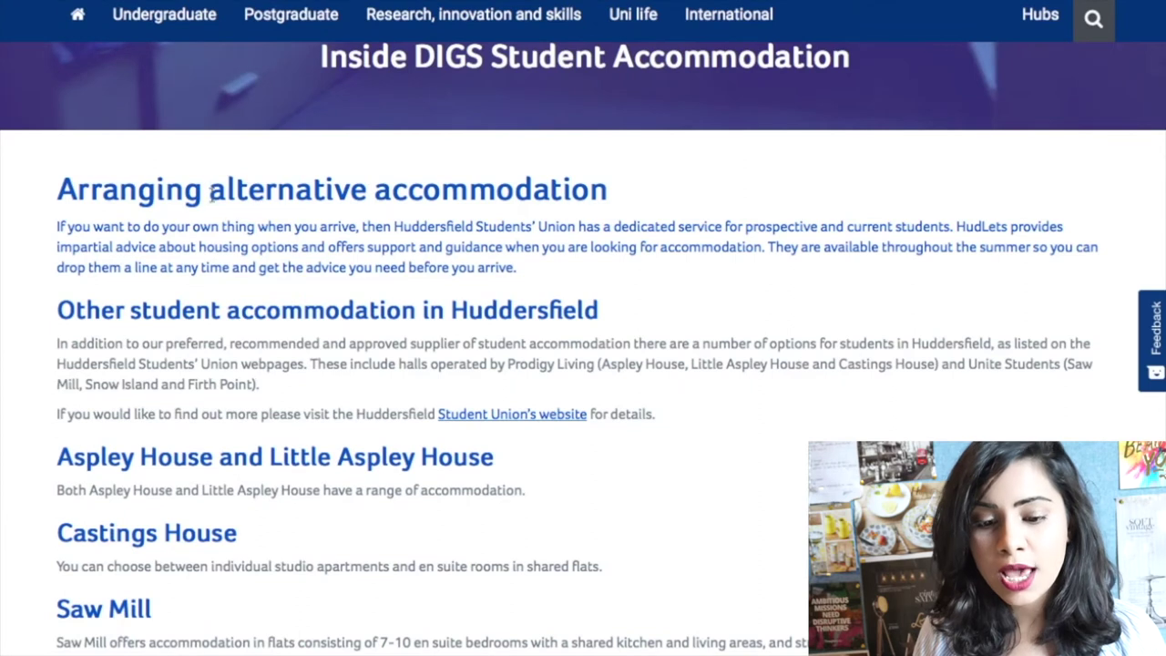
- Highlight "alternative accommodation" in the heading and read through the other student accommodation options listed beneath it
drag(210, 190, 684, 188)
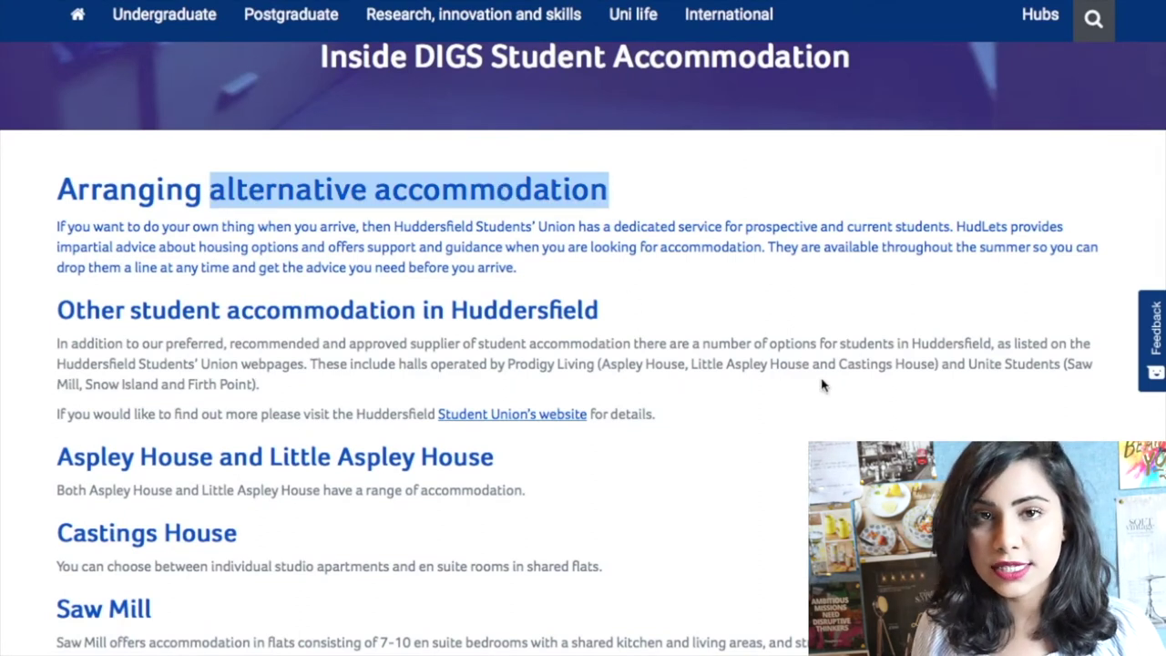
click(816, 400)
scroll(817, 401, down, 2)
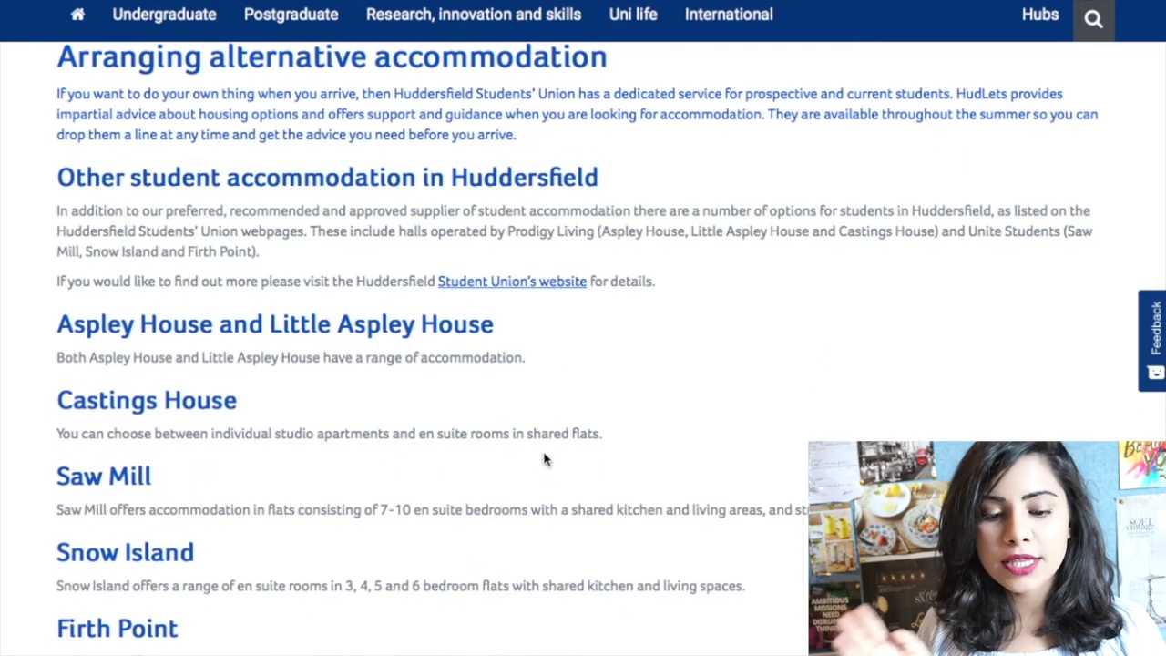
scroll(801, 501, down, 1)
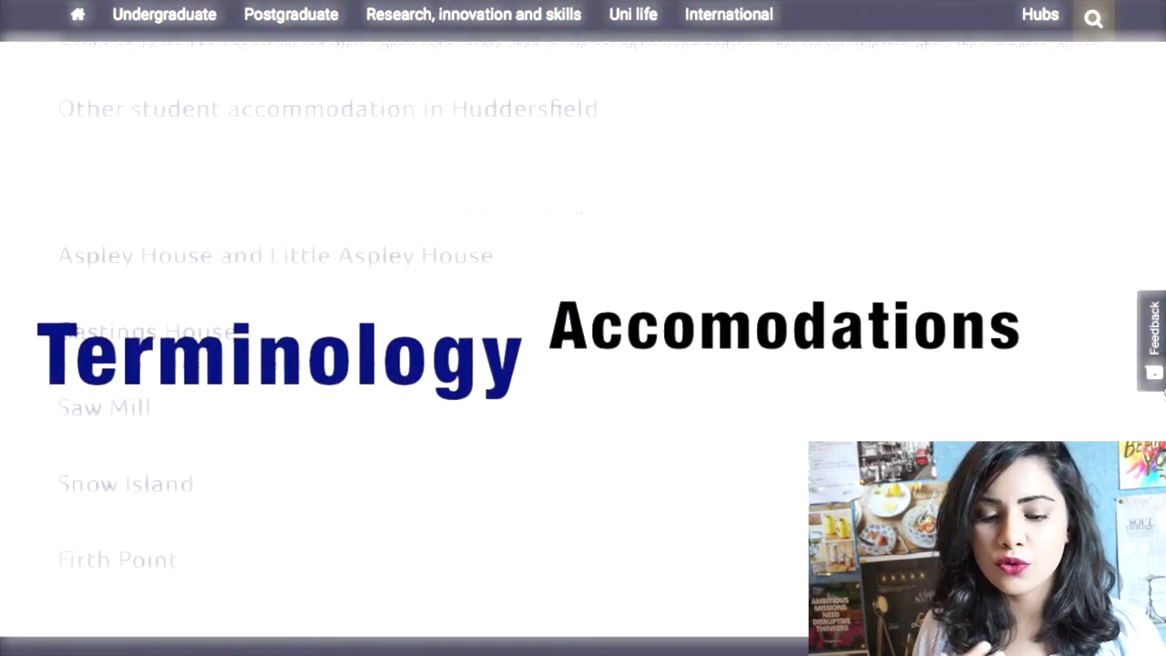
scroll(583, 364, down, 1)
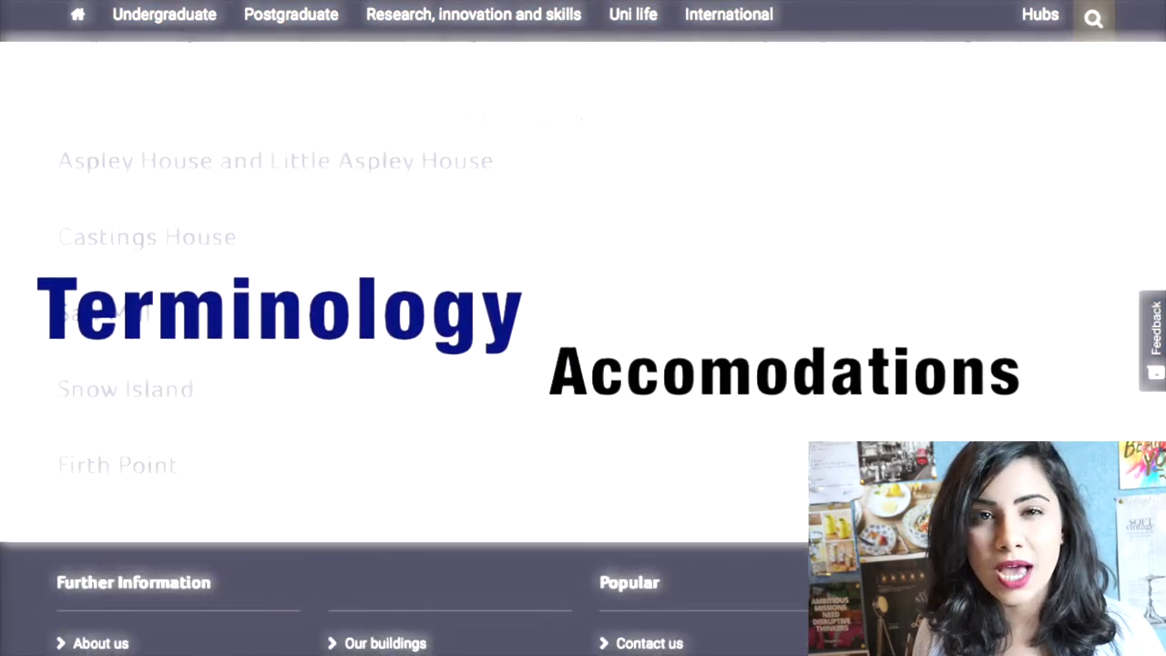
scroll(583, 364, up, 1)
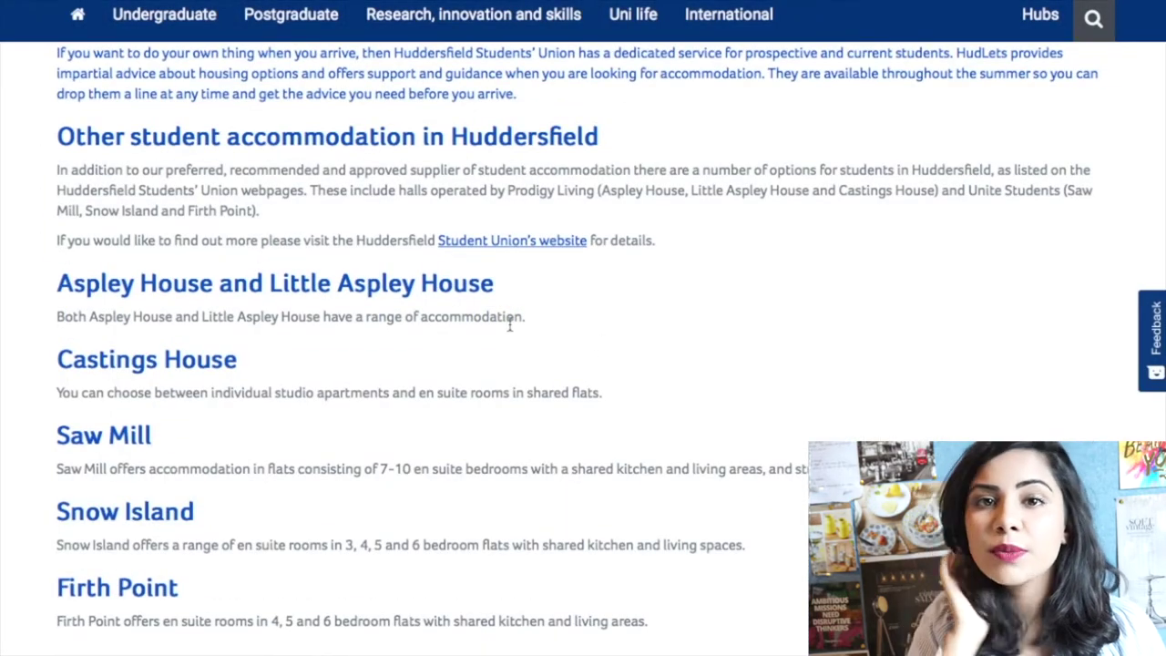
- Highlight "individual studio apartments" and "en suite rooms" in the Castings House description, and clear the text selection
drag(212, 393, 352, 392)
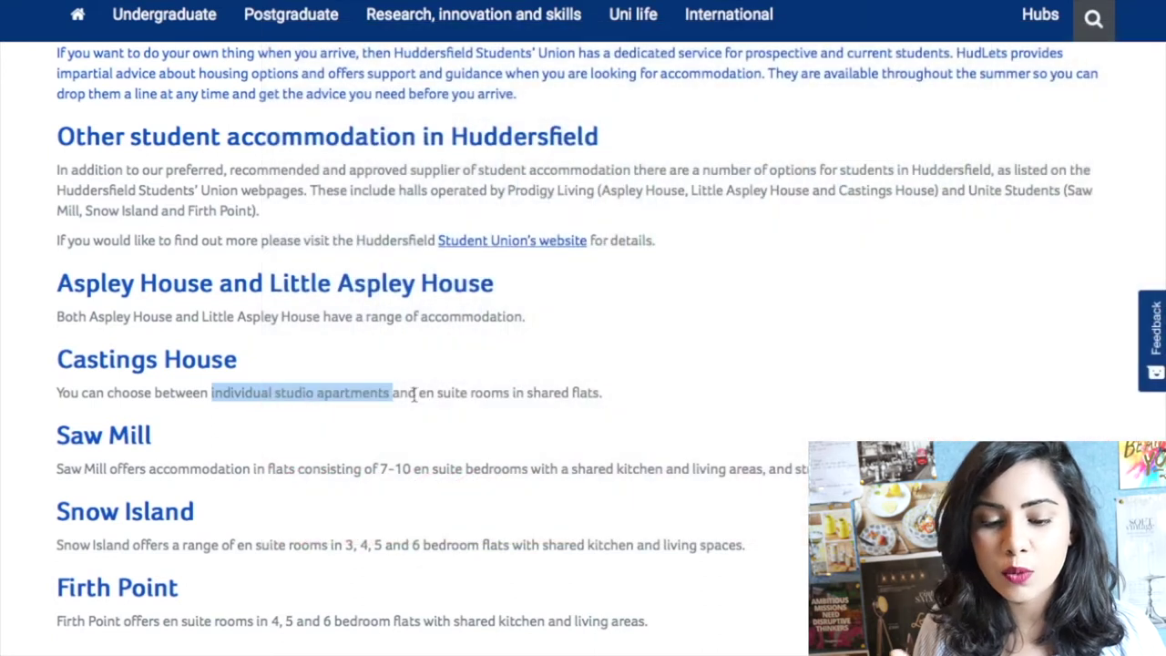
click(417, 394)
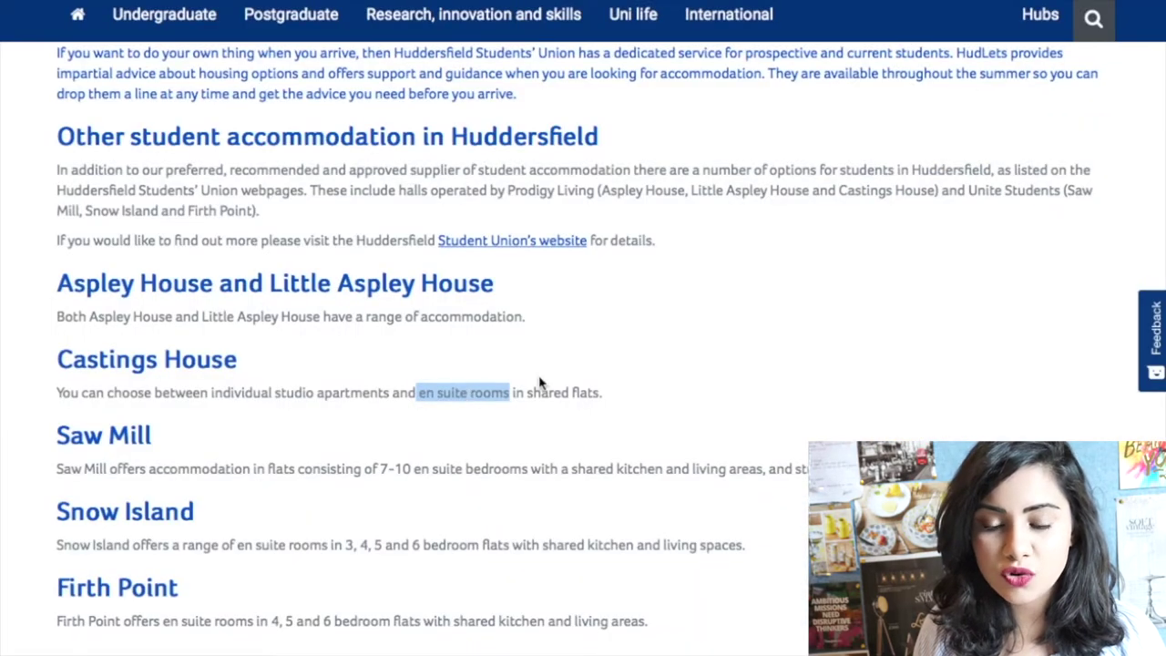
drag(612, 403, 554, 400)
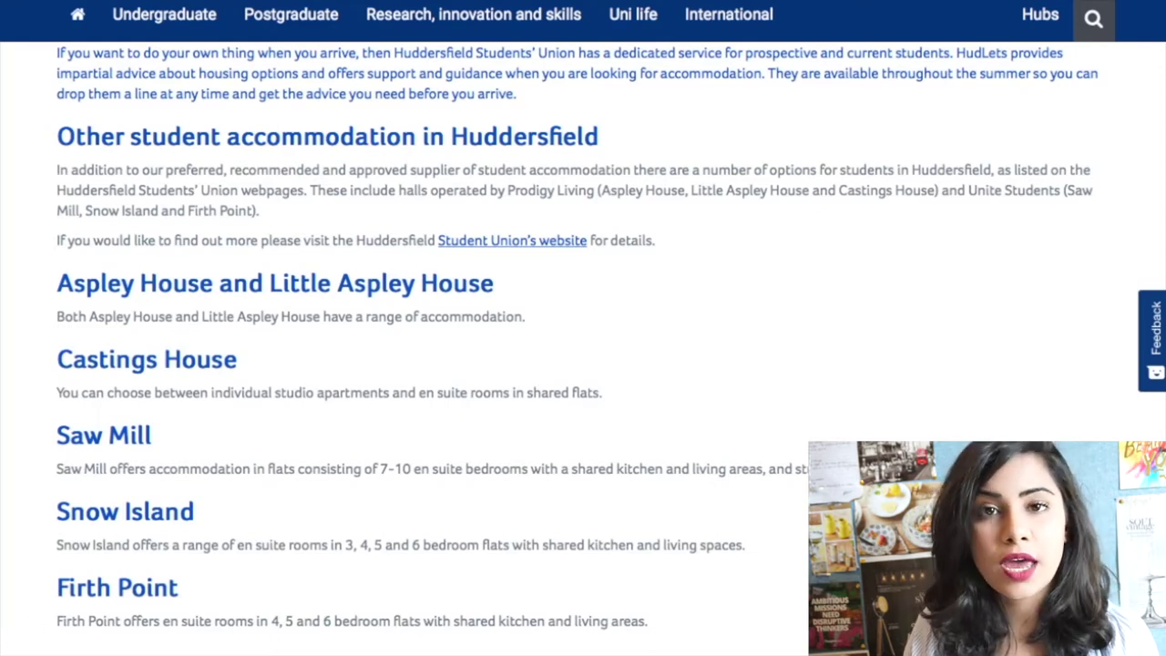
- Compare the preferred halls, Storthes Hall and Ashenhurst, with the other accommodation listed lower on the page
scroll(546, 346, down, 1)
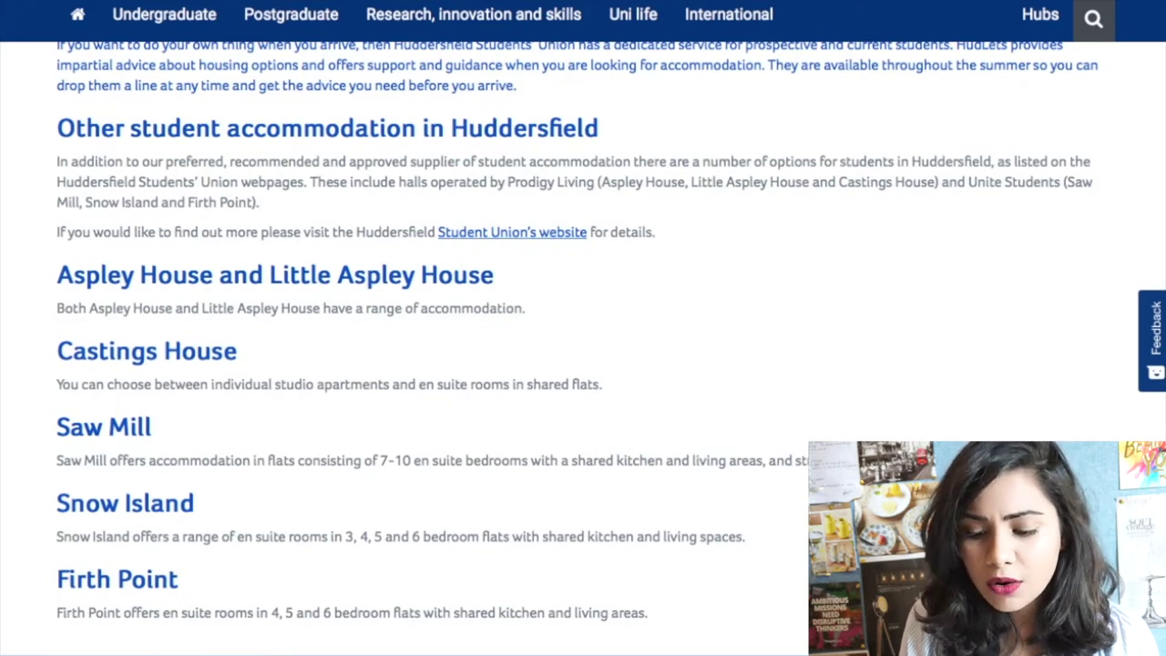
scroll(664, 419, up, 15)
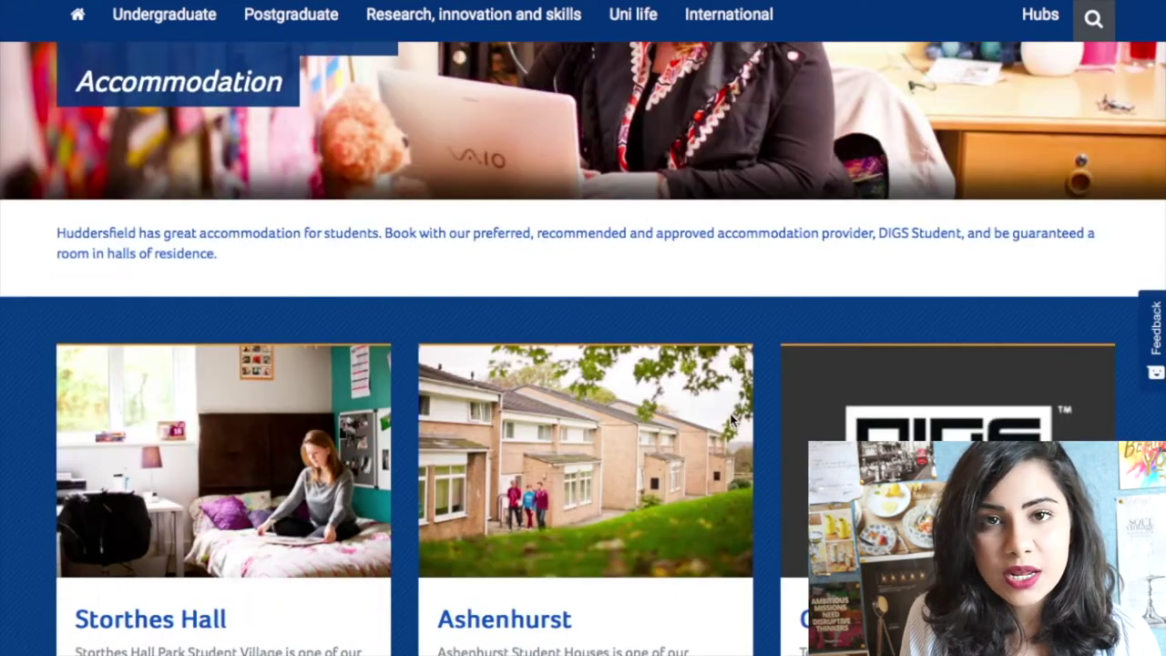
scroll(718, 380, down, 6)
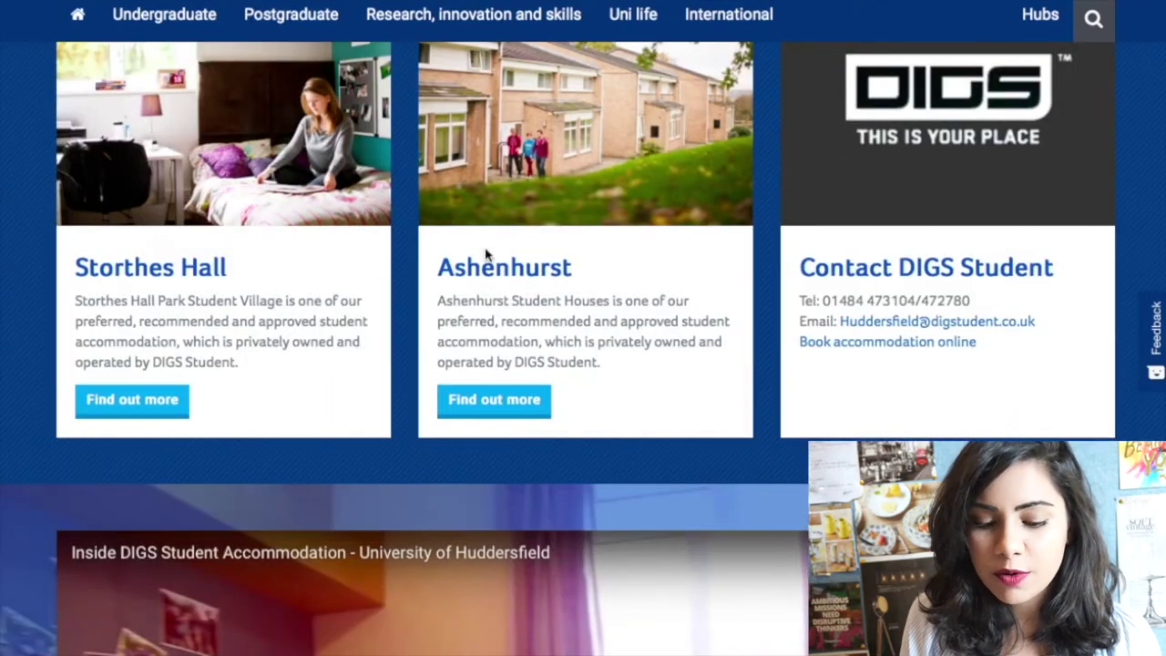
scroll(539, 264, up, 4)
scroll(436, 264, down, 1)
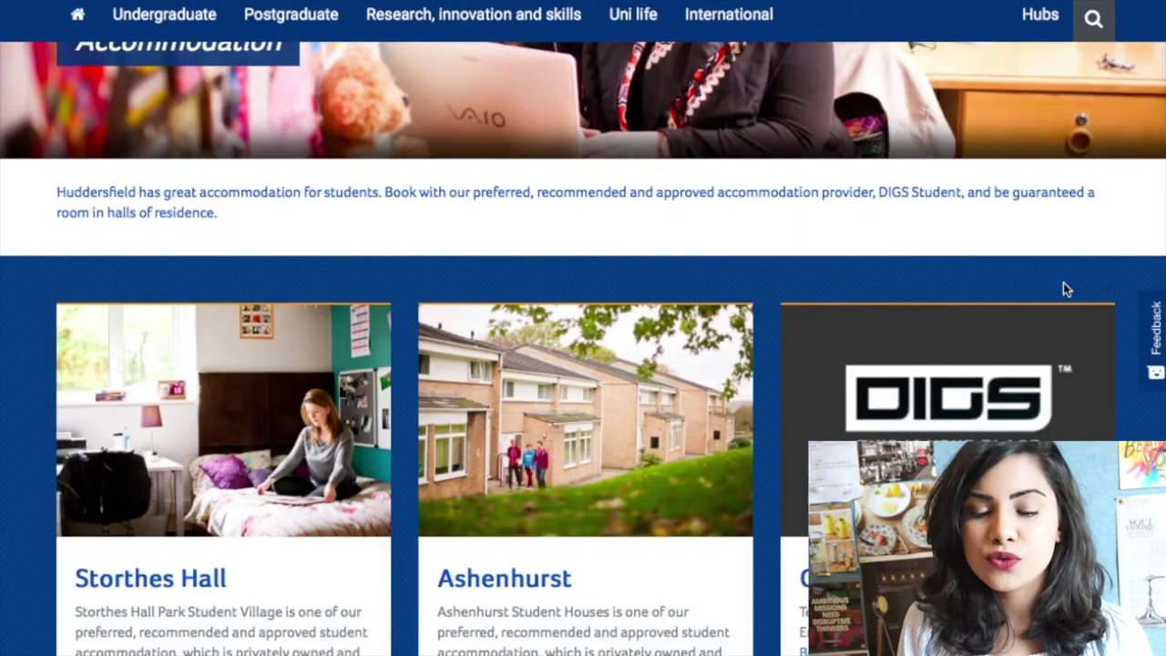
scroll(217, 550, down, 15)
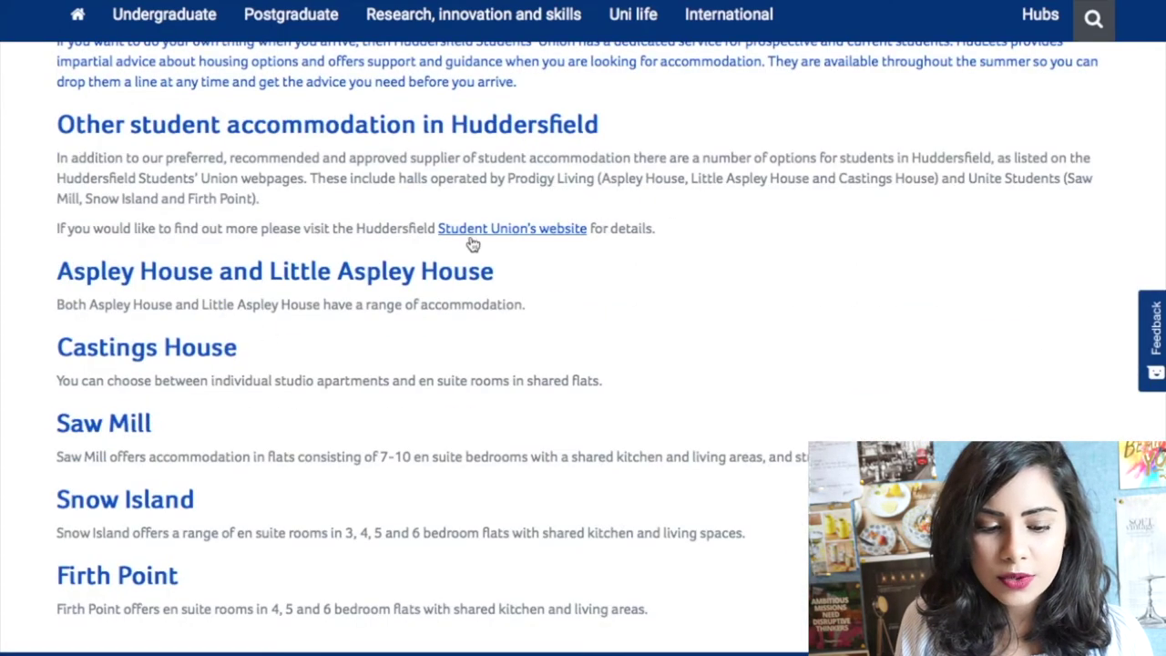
scroll(771, 193, up, 15)
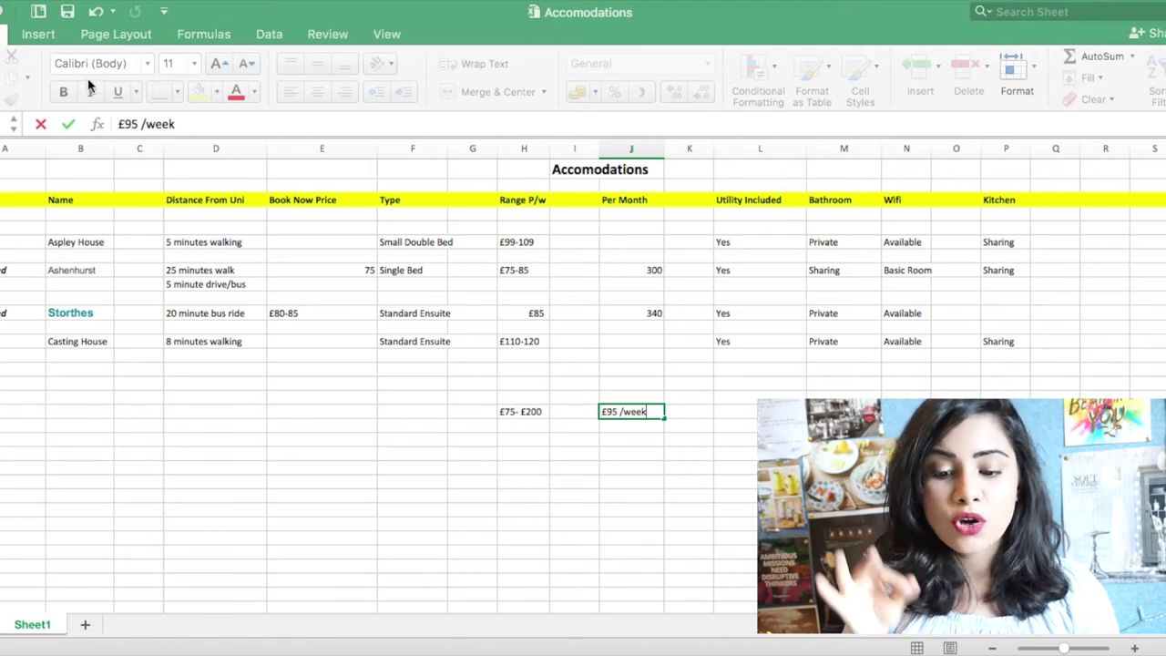
- In the Accomodations Excel sheet, enter "£95 /week" in the Per Month column on the £75- £200 row
key(Return)
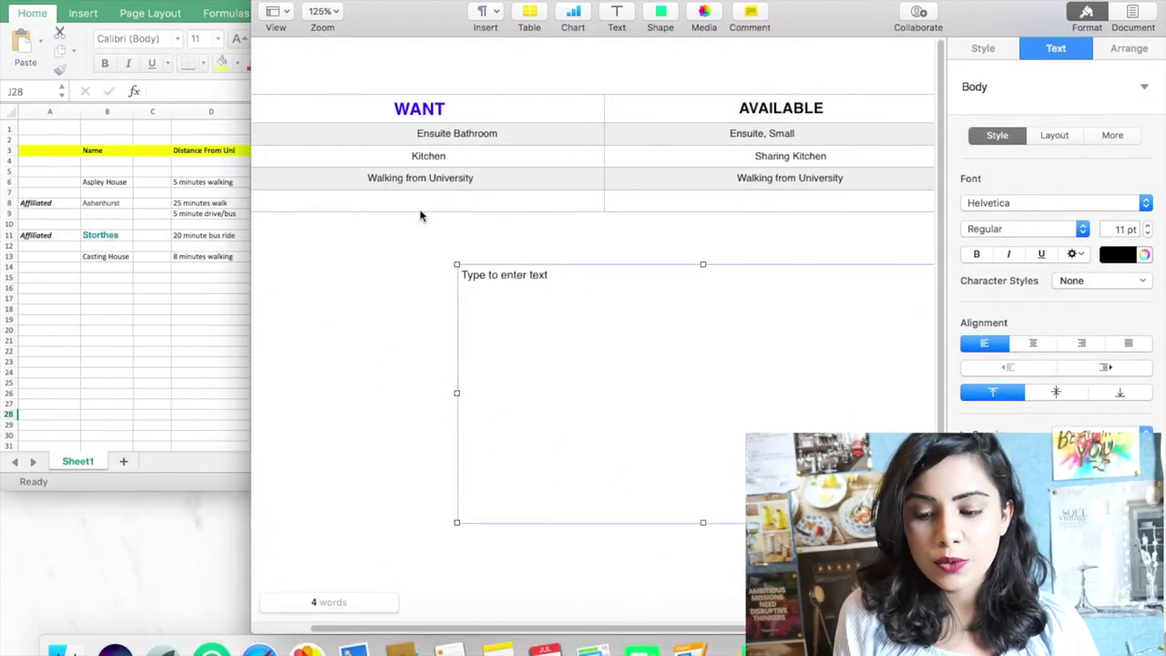
- In the Pages document, place the text box beneath the WANT/AVAILABLE table and replace its placeholder with the centred heading COST CALCULATION
drag(455, 264, 336, 247)
click(340, 261)
key(BackSpace)
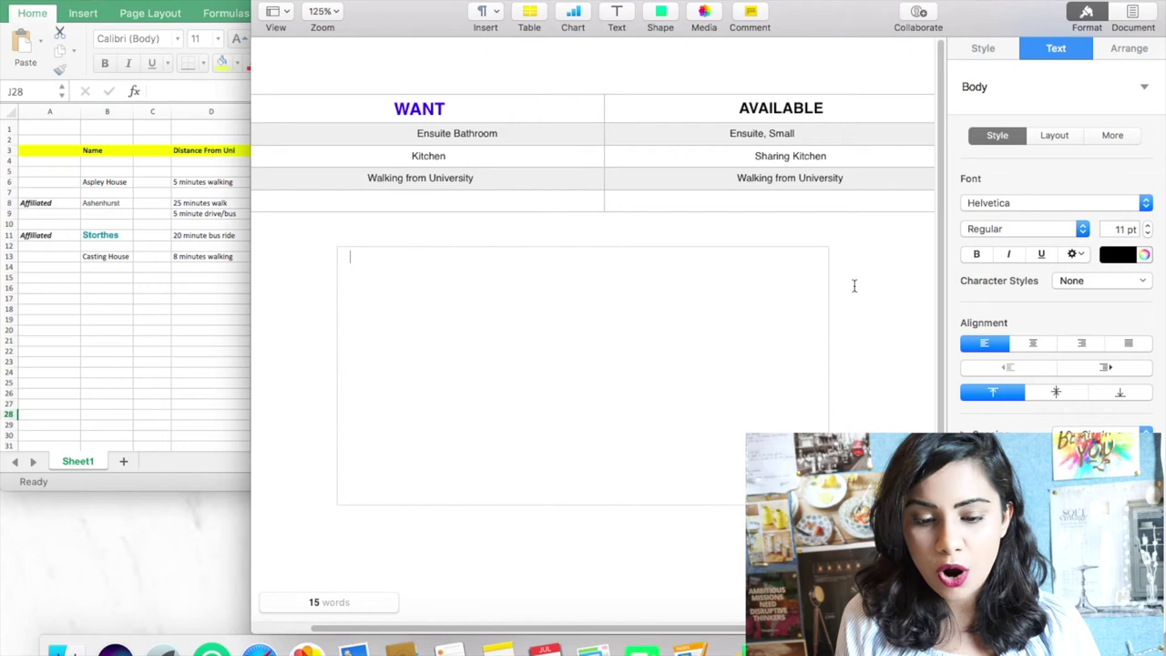
click(1032, 342)
text(COST CALCULATION)
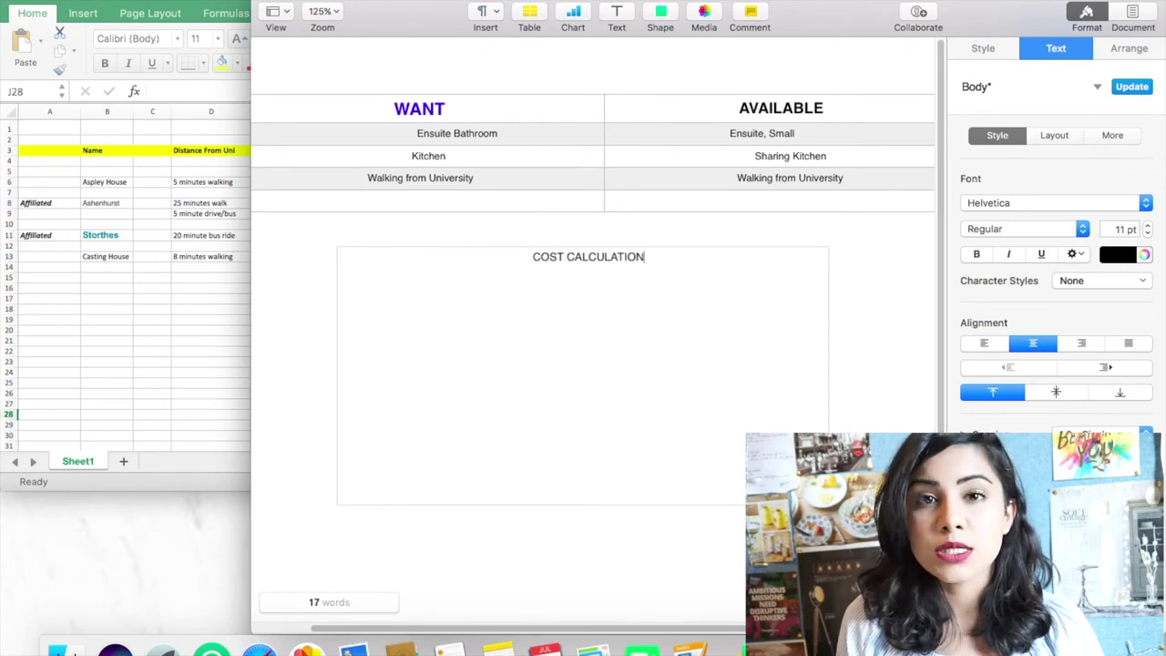
- Format the COST CALCULATION heading as bold dark teal text
key(super+a)
click(976, 254)
click(1118, 254)
click(982, 337)
- Beneath the COST CALCULATION heading, write the formula "Accommodation p/w x4 + Bills + WiFi + Transportation = FINAL COST"
click(726, 294)
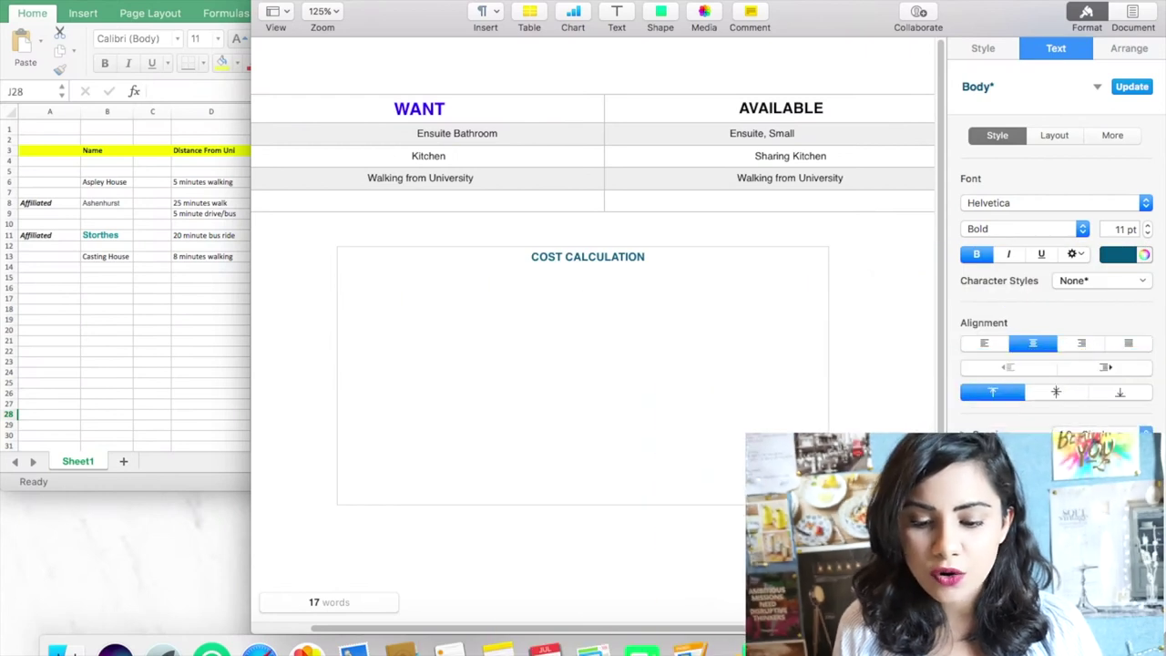
text(Accommodation p)
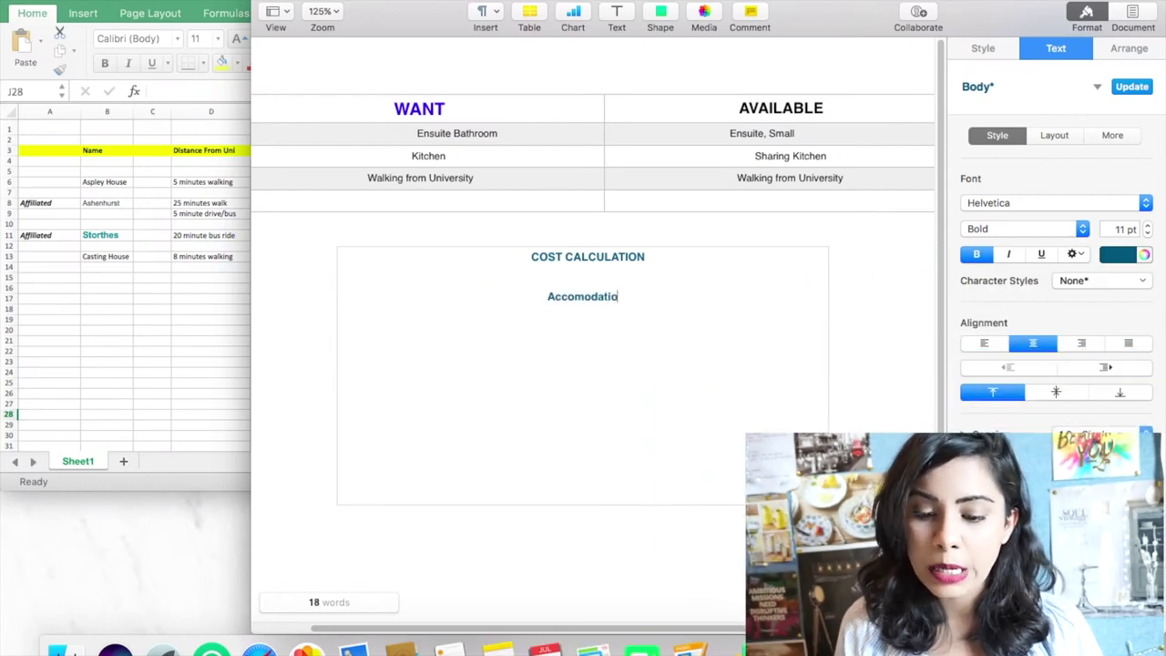
text(/w)
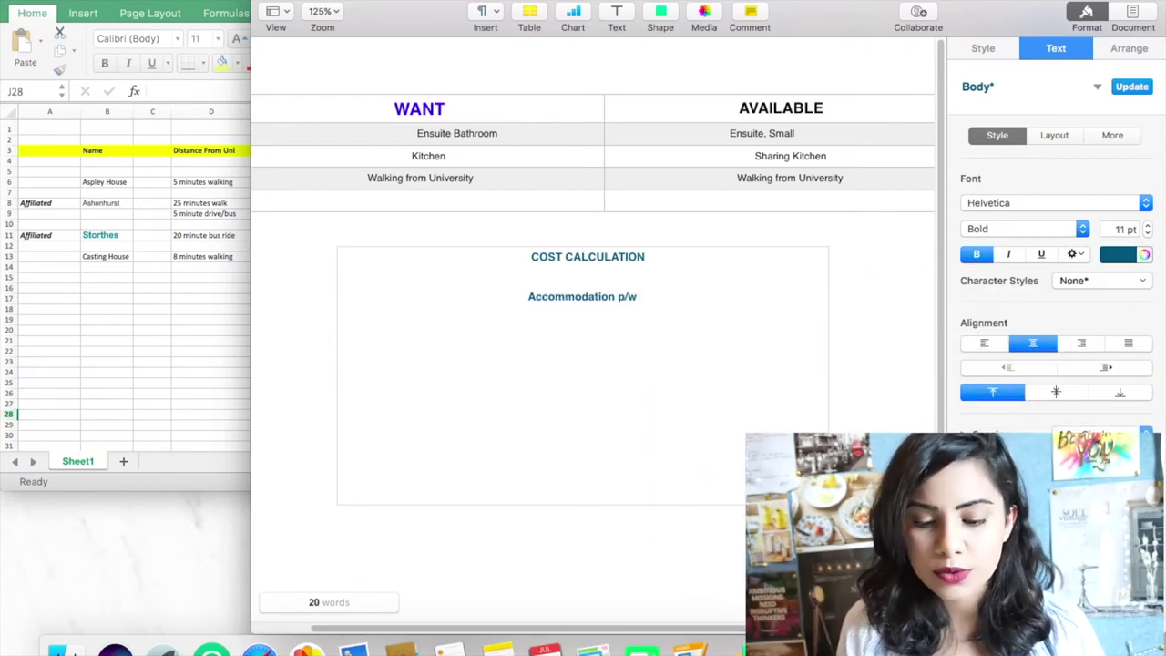
text( x4 +)
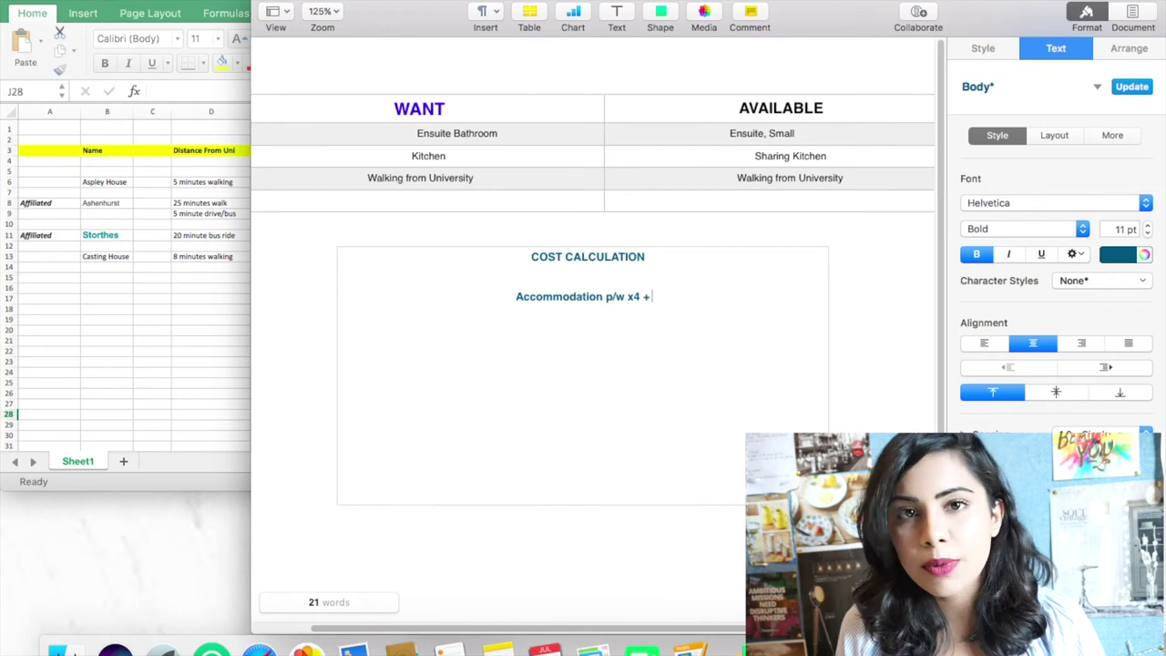
text(Bills )
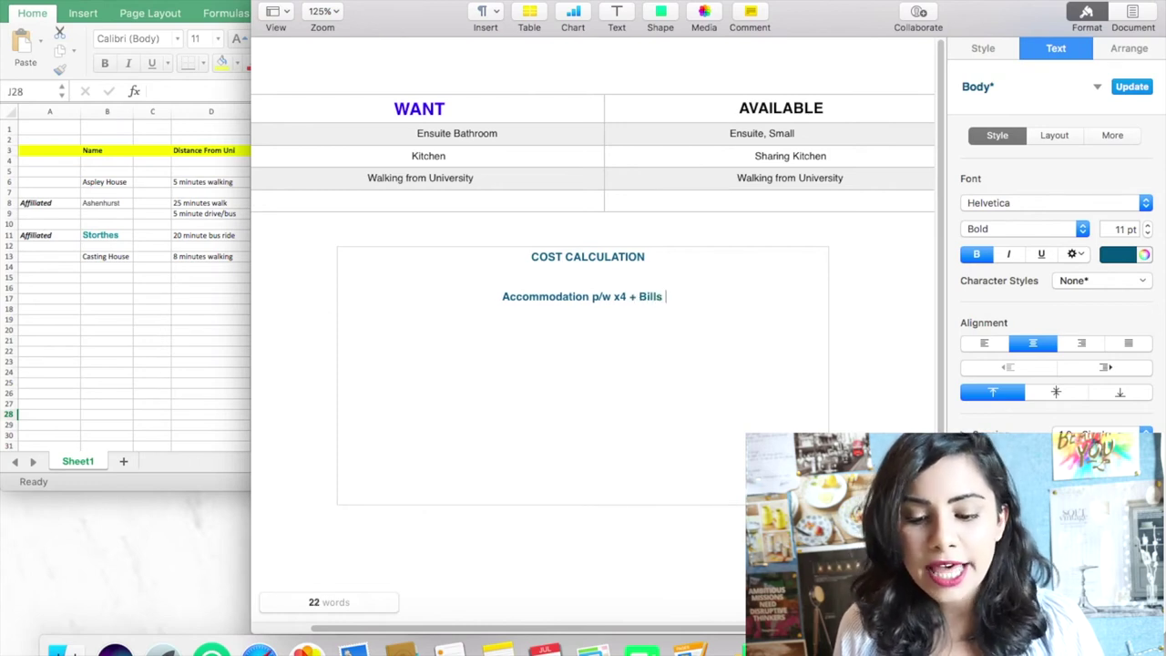
text(+)
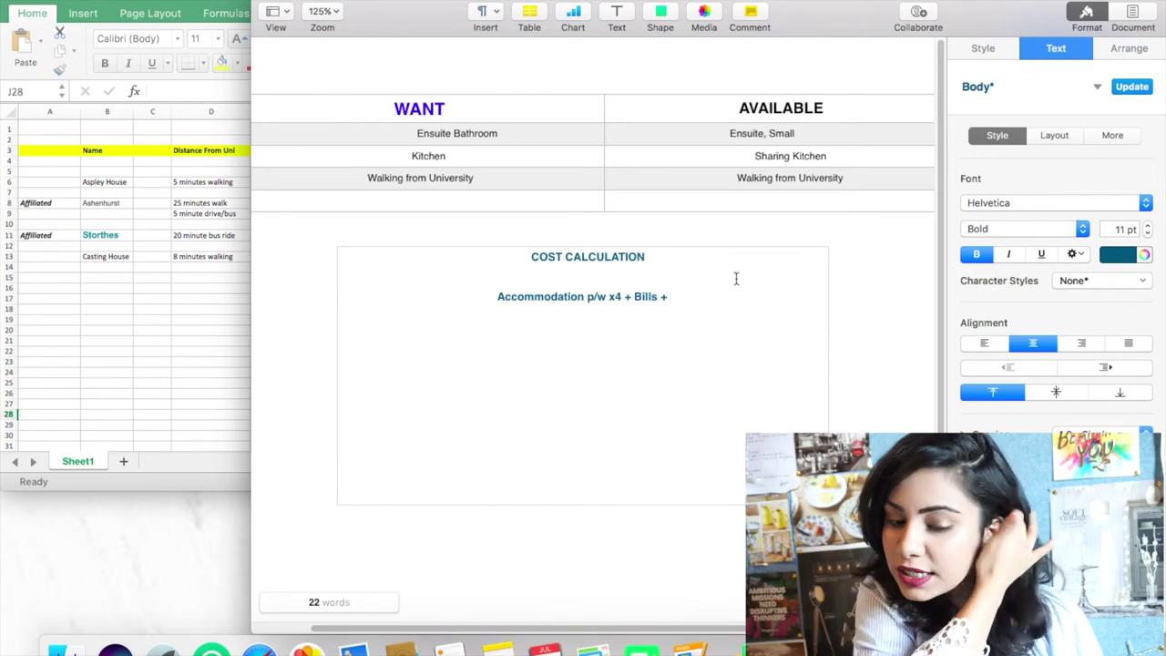
text(WiFi)
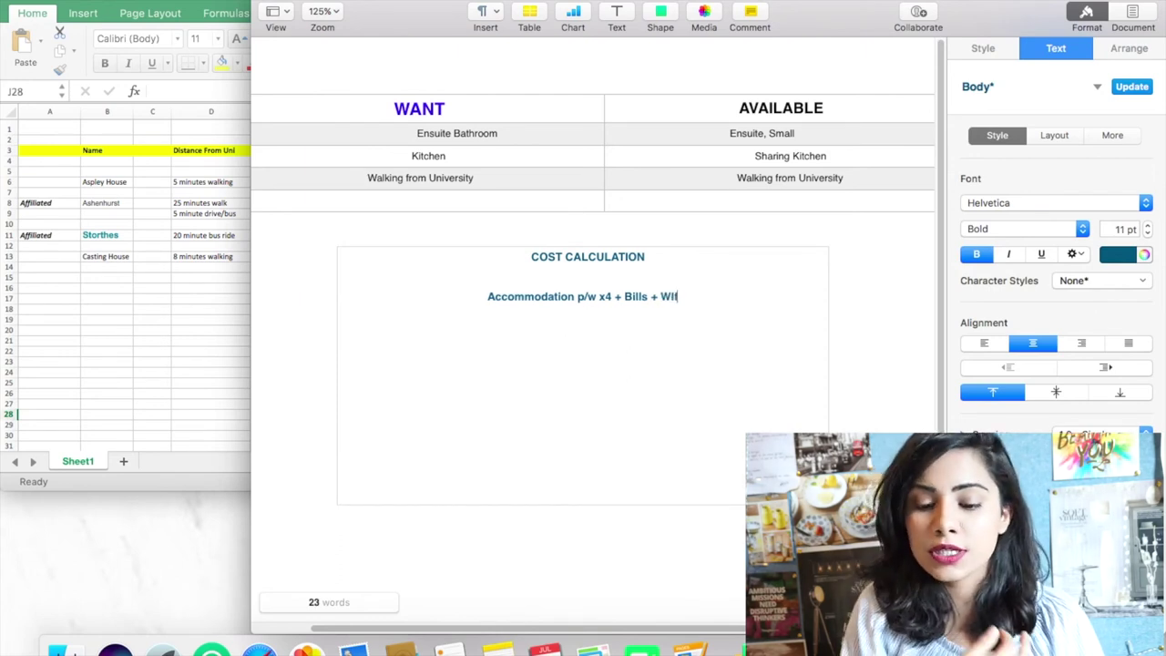
text( +)
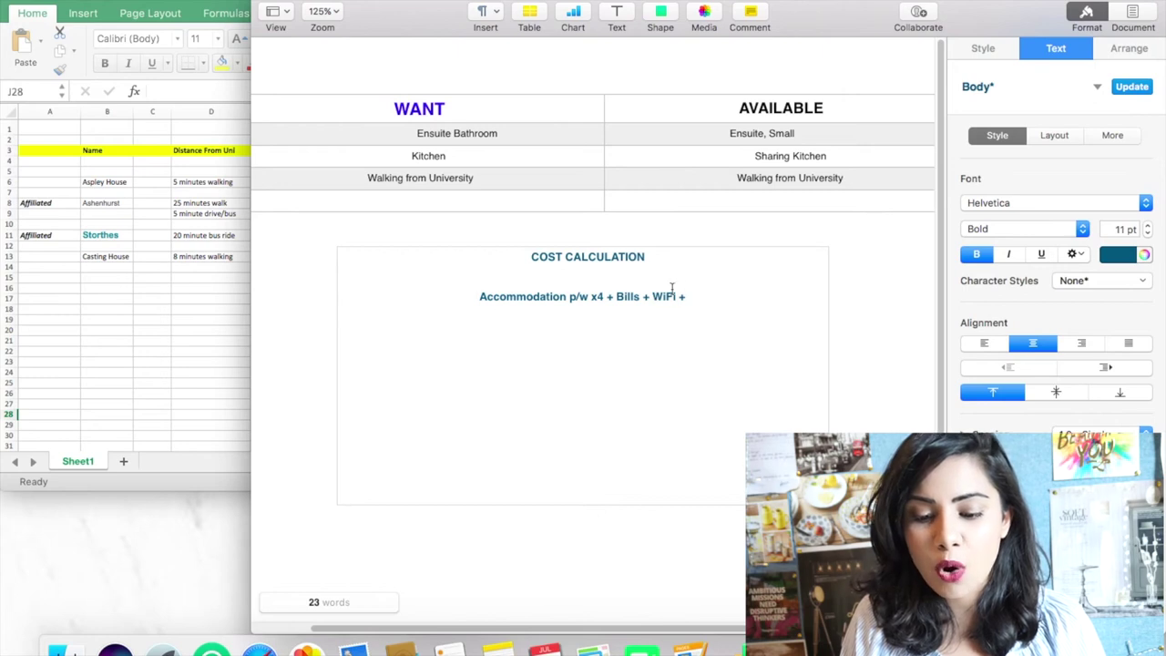
text( Tran)
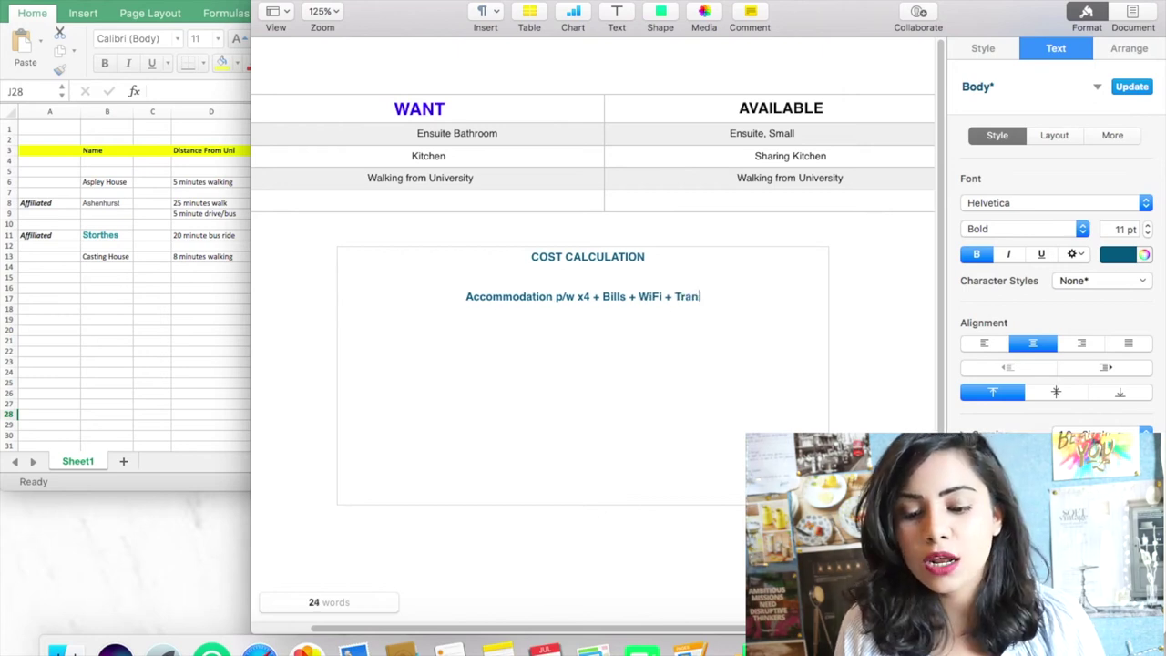
text(sportation)
text( =)
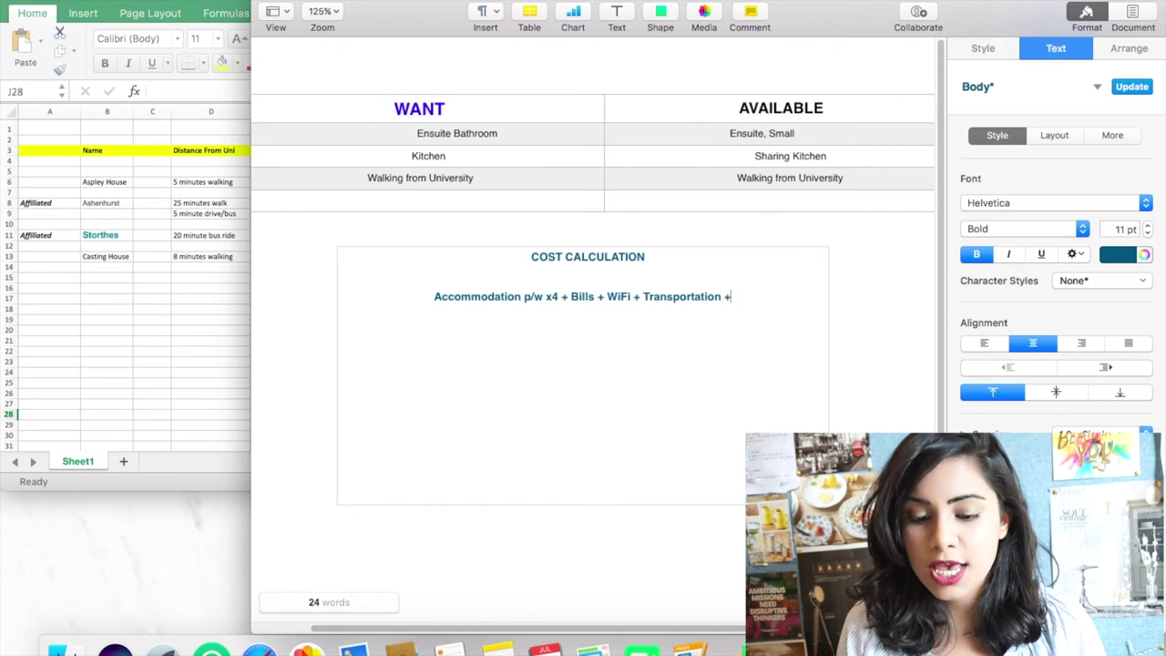
text( FINAL COST )
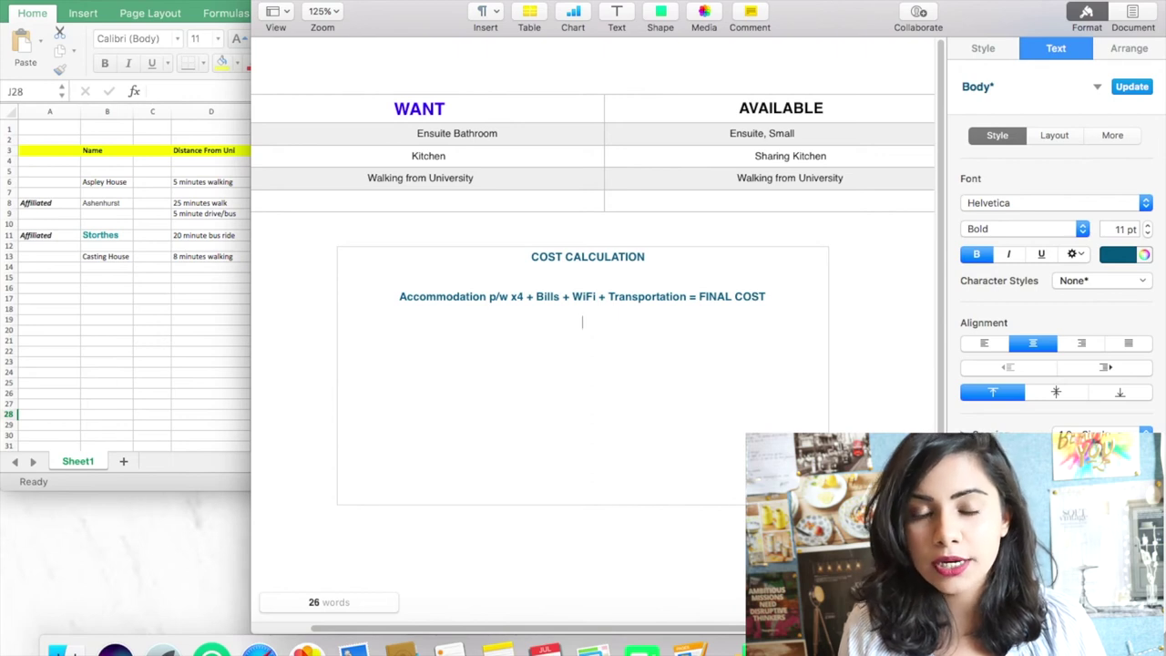
- Add the example line "£ XY + 0+ 0+ 0 = £XY" below the cost formula
text(£ XY )
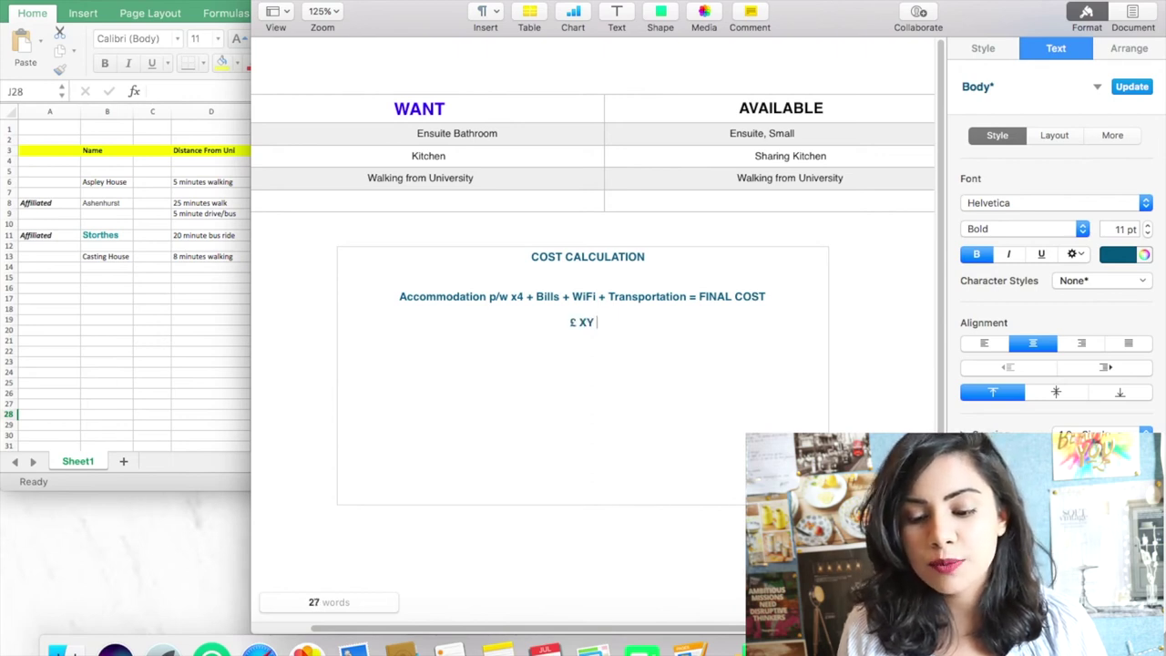
text(+)
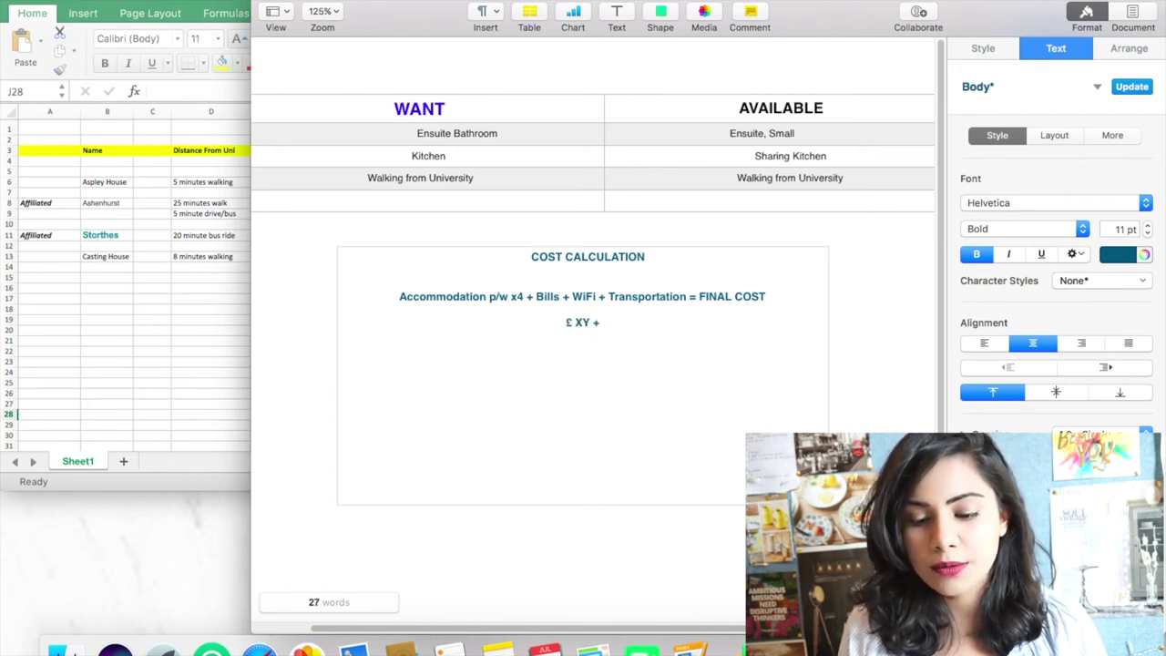
text( 0+ 0)
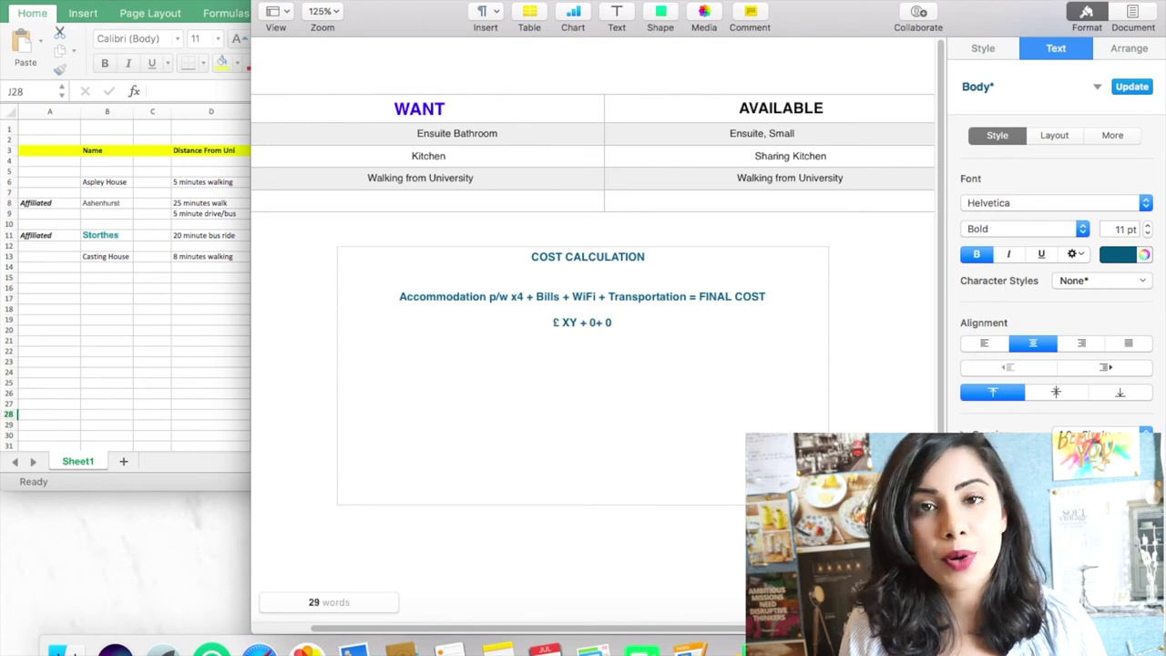
text(+ )
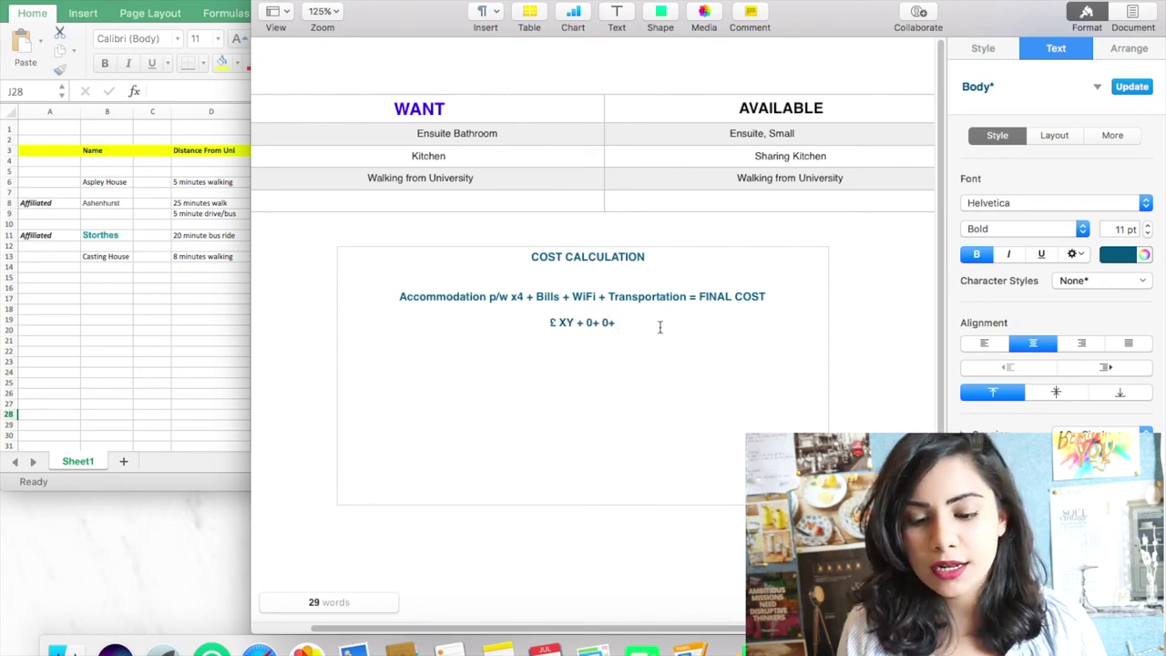
text(0)
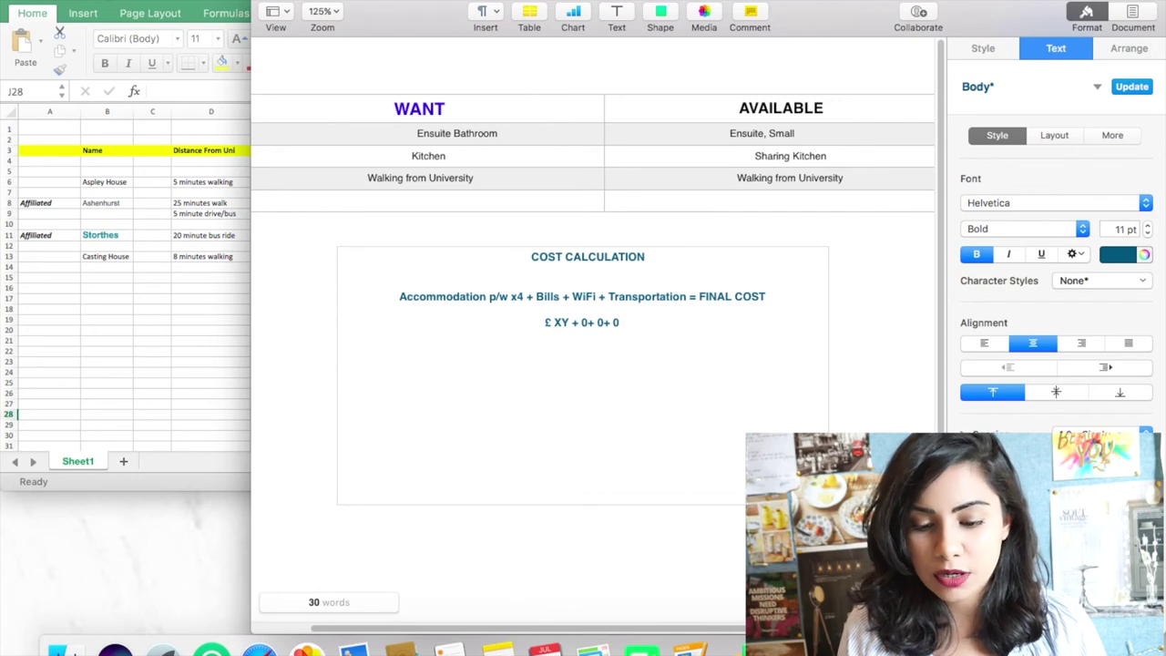
text( = £XY)
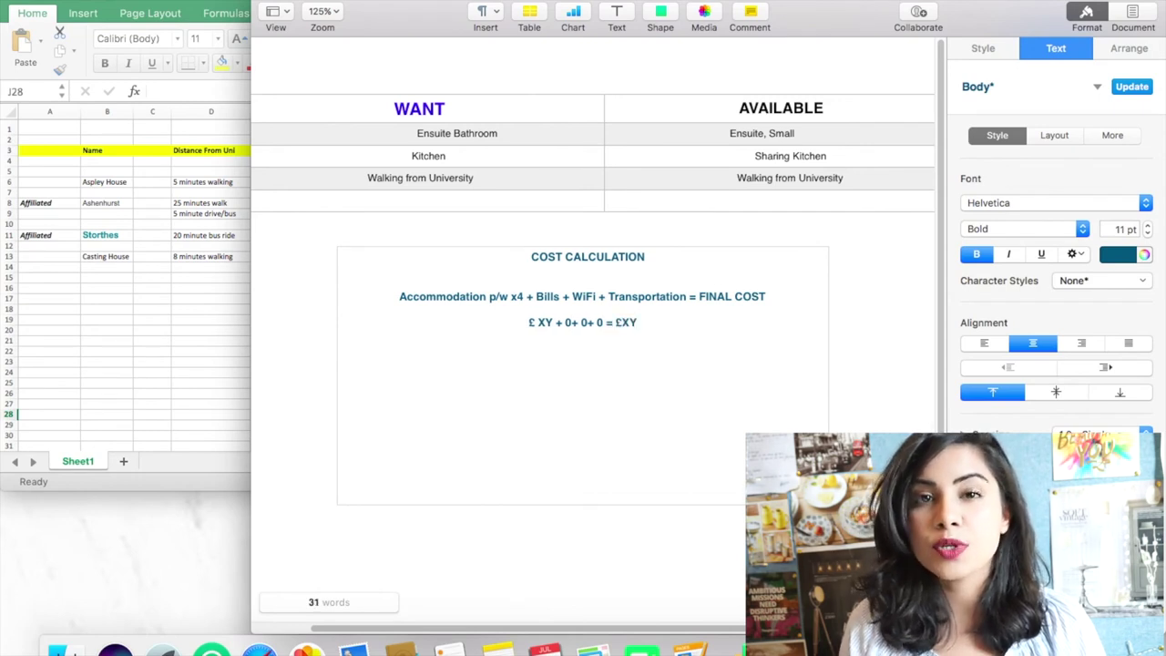